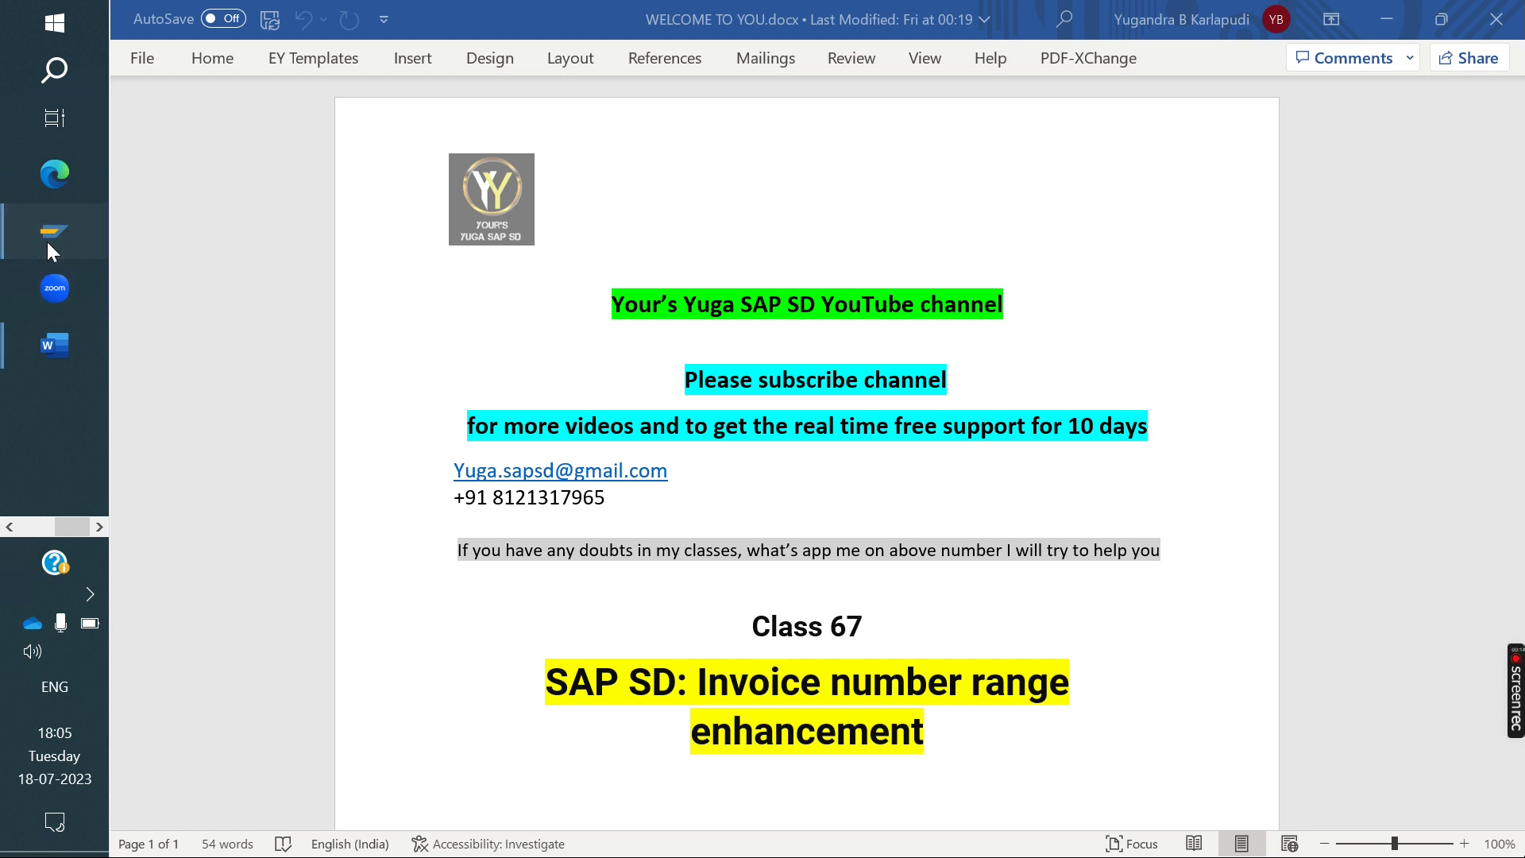
- Bring the SAP 'Maintain Intervals: SD Documents' window forward from the taskbar
{"action": "mouse_move", "coordinate": [46, 241]}
{"action": "left_click", "coordinate": [246, 332]}
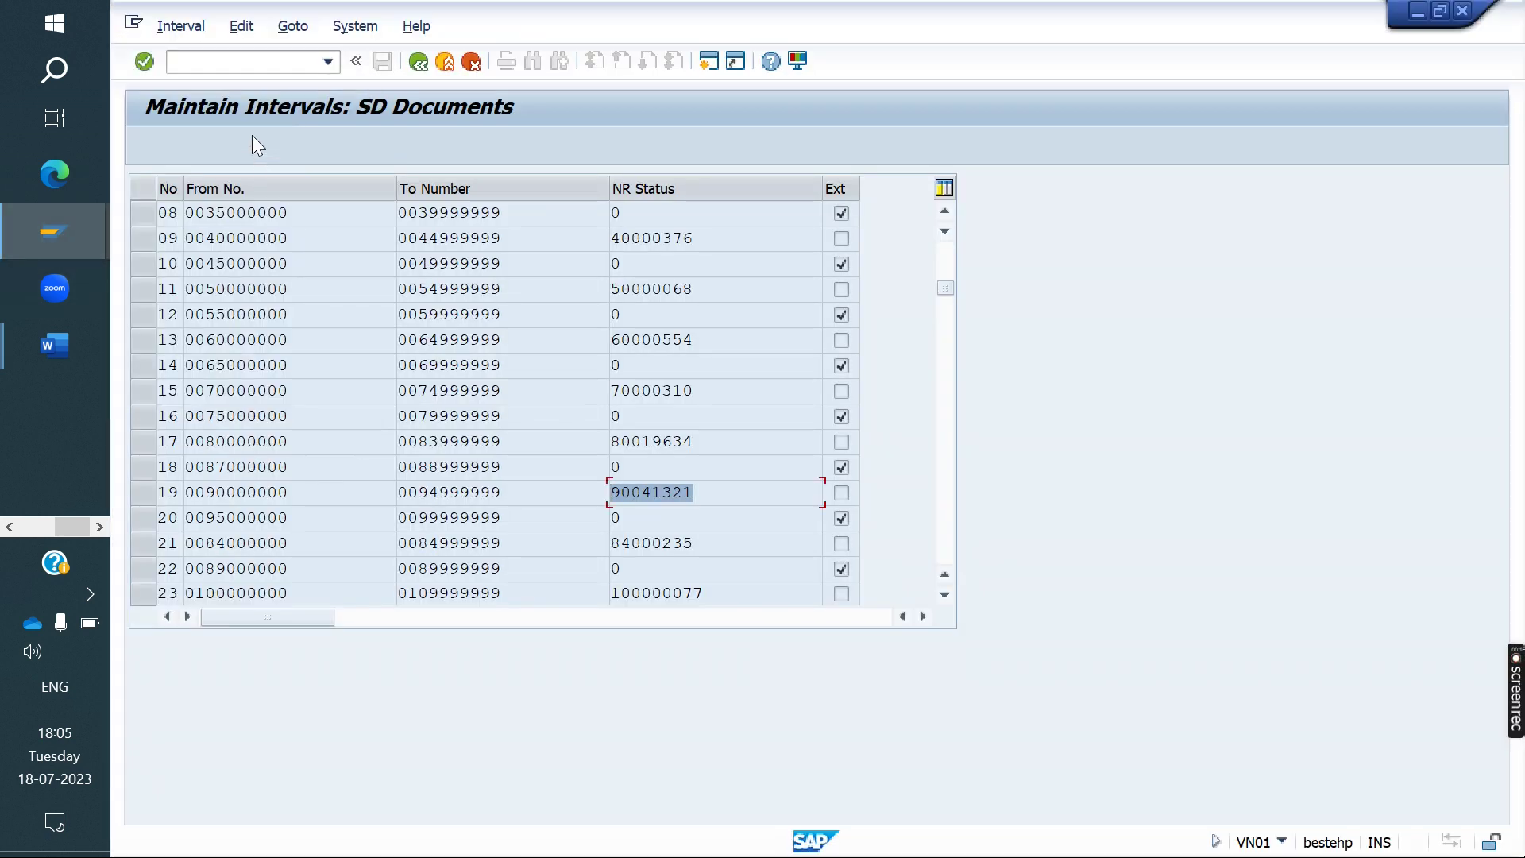
- In /NVOFA, locate billing type F2 (Invoice) and confirm its number range assignment is 19
{"action": "left_click", "coordinate": [218, 60]}
{"action": "type", "text": "/NVF"}
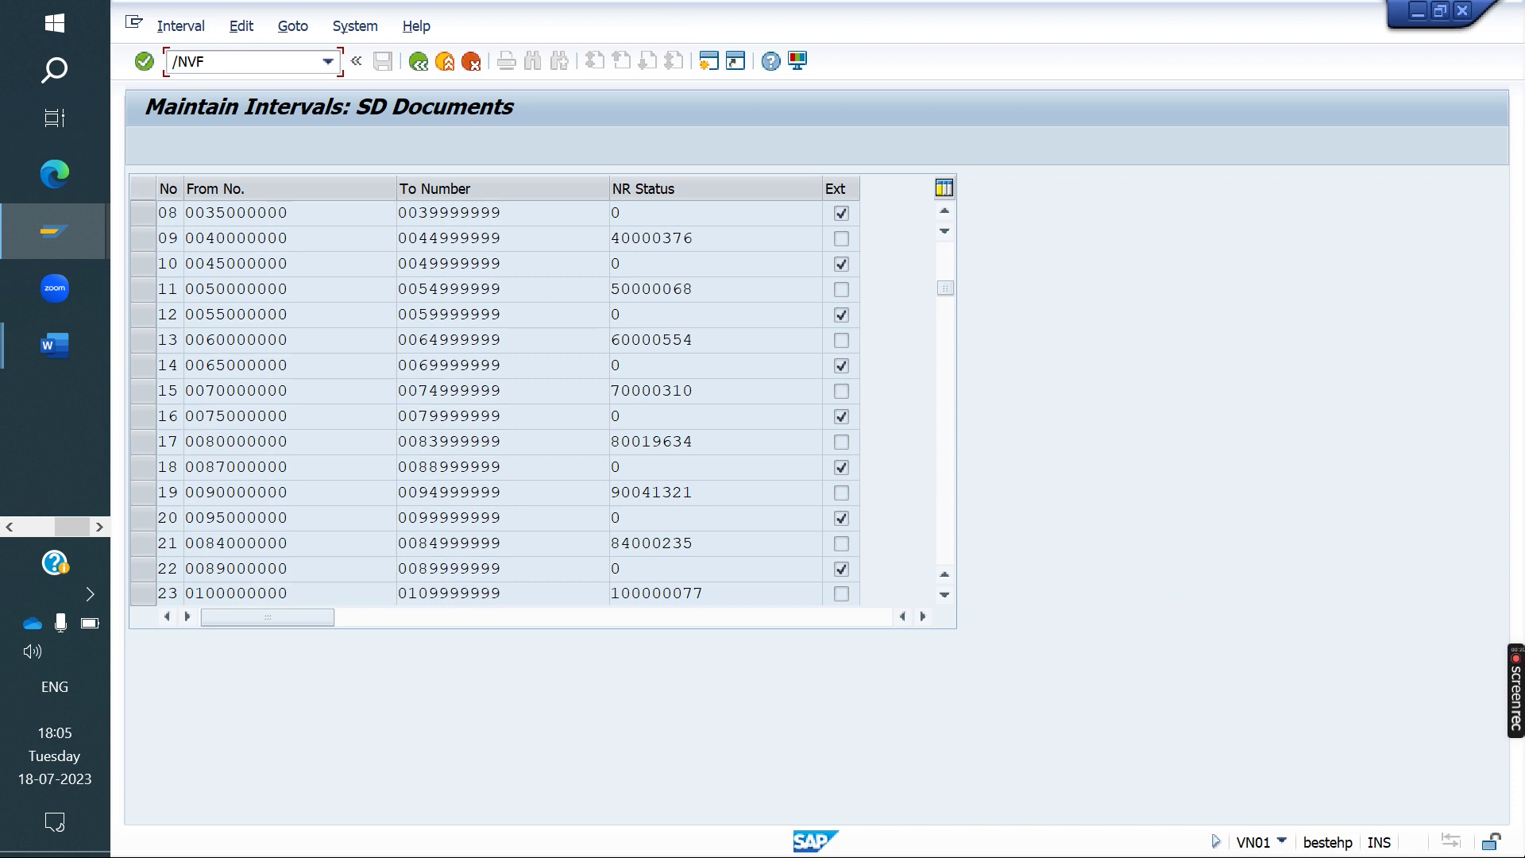
{"action": "key", "text": "BackSpace"}
{"action": "type", "text": "OFA"}
{"action": "key", "text": "Return"}
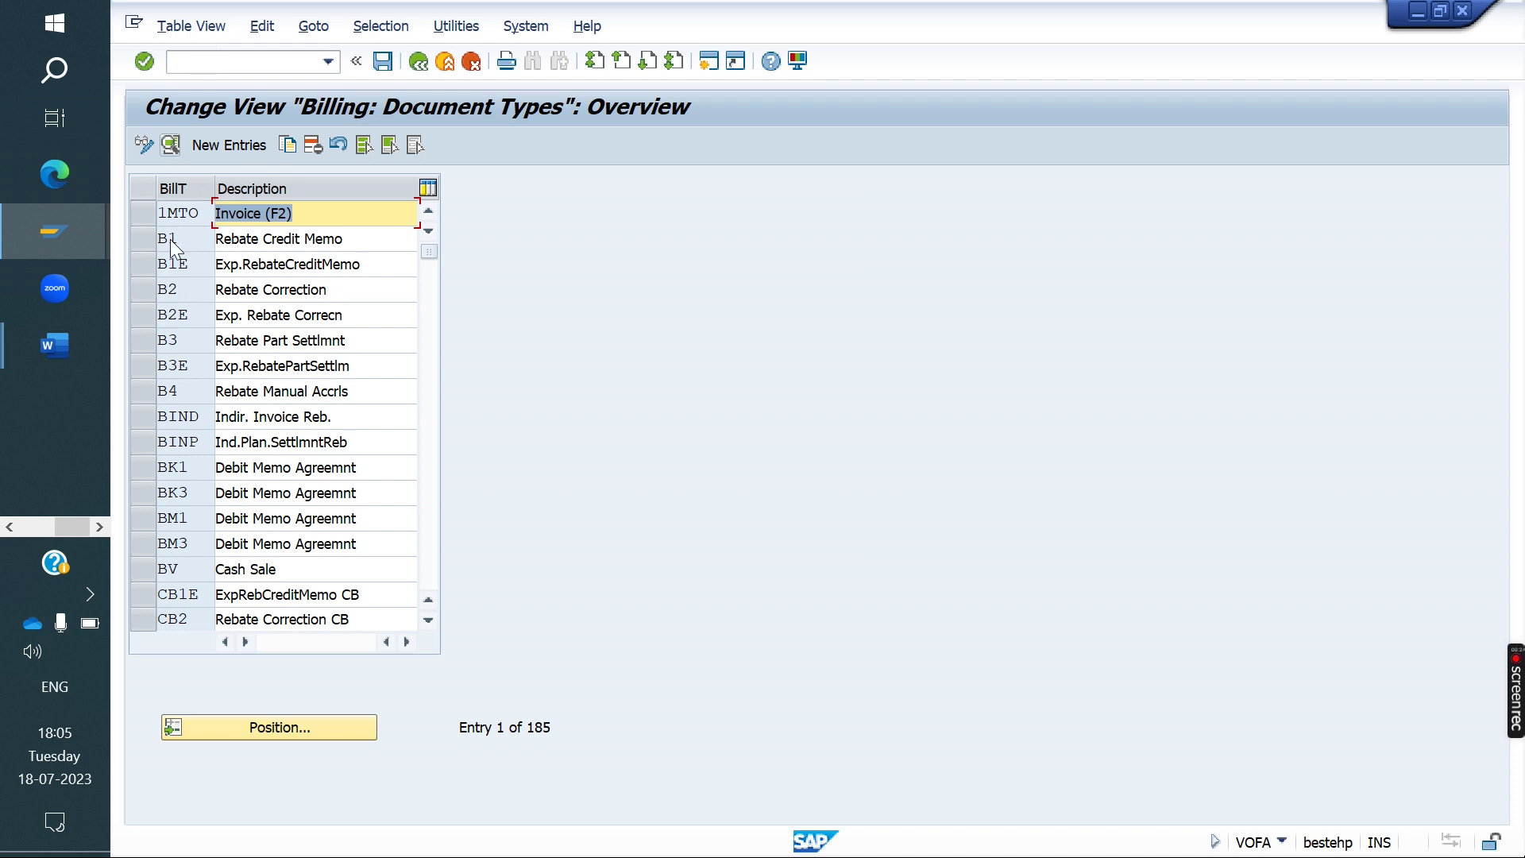
{"action": "left_click", "coordinate": [293, 737]}
{"action": "type", "text": "F2"}
{"action": "key", "text": "Return"}
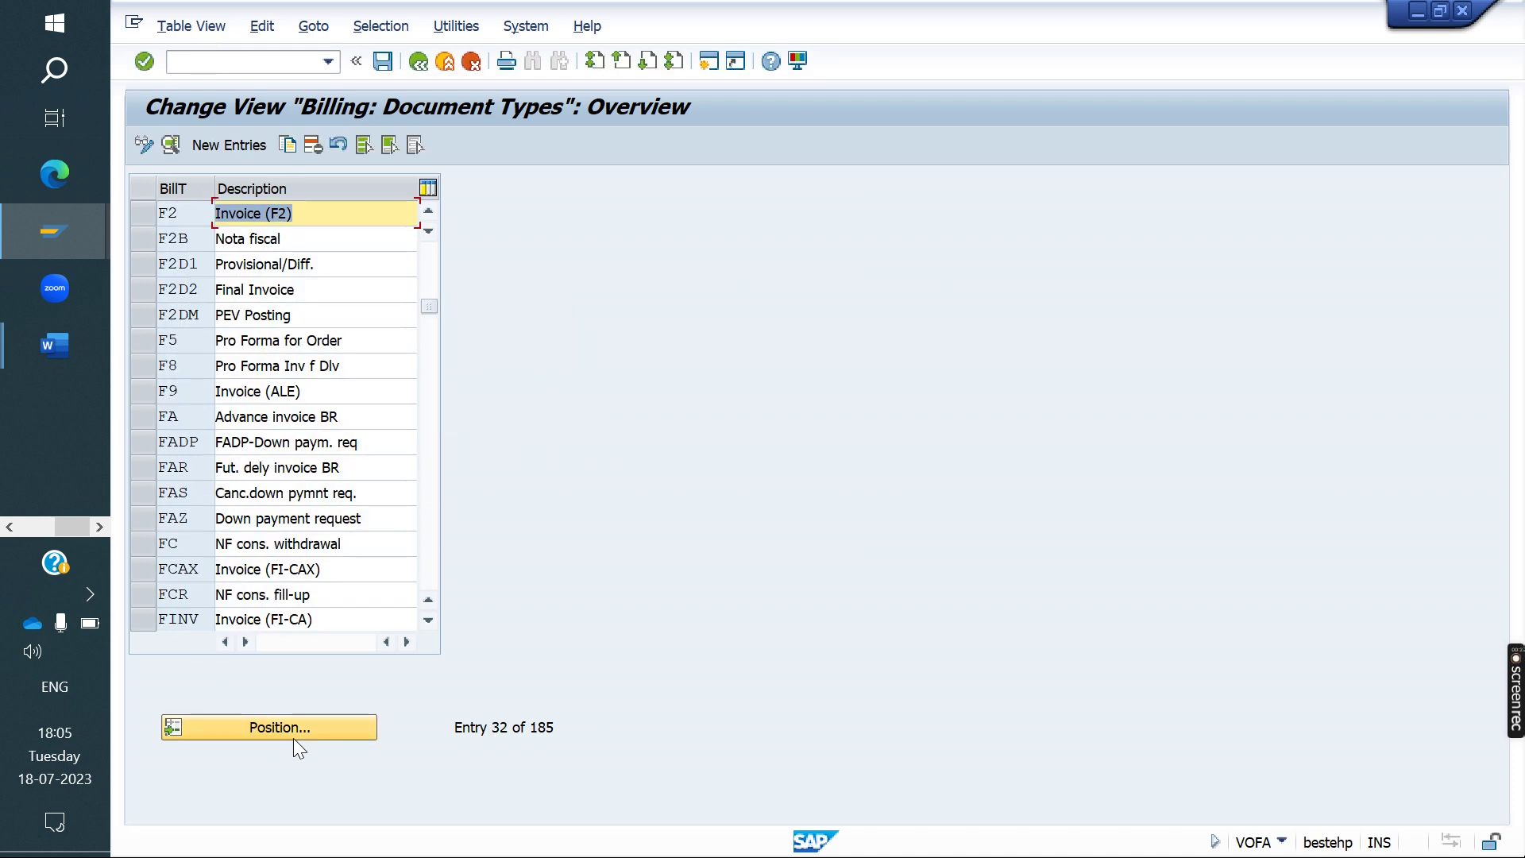
{"action": "double_click", "coordinate": [171, 210]}
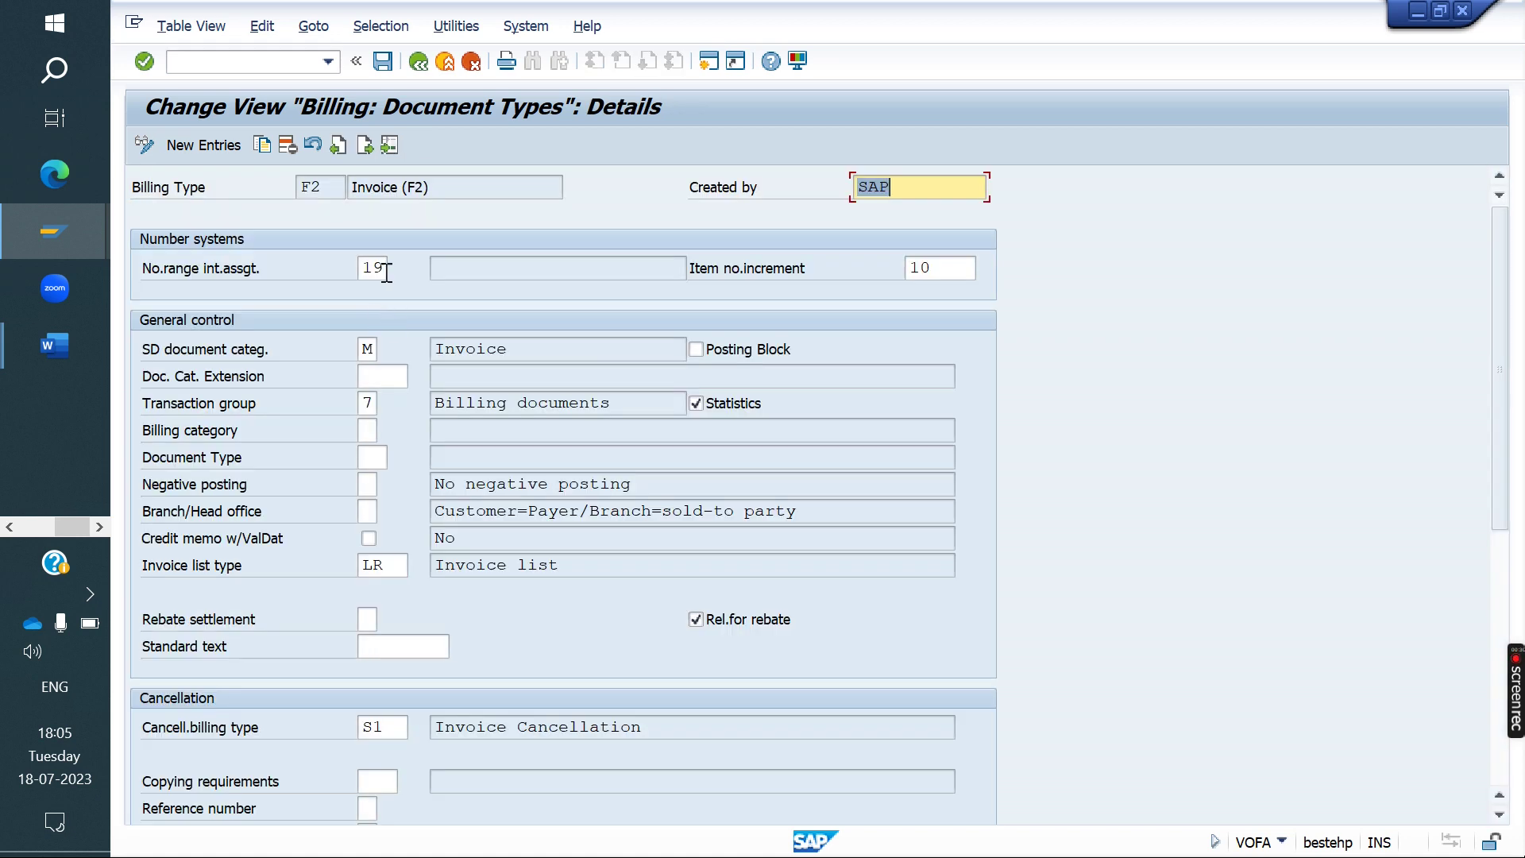
{"action": "left_click", "coordinate": [386, 270]}
- Open the SD documents number range maintenance with /OVN01
{"action": "left_click", "coordinate": [228, 61]}
{"action": "type", "text": "/OVN01"}
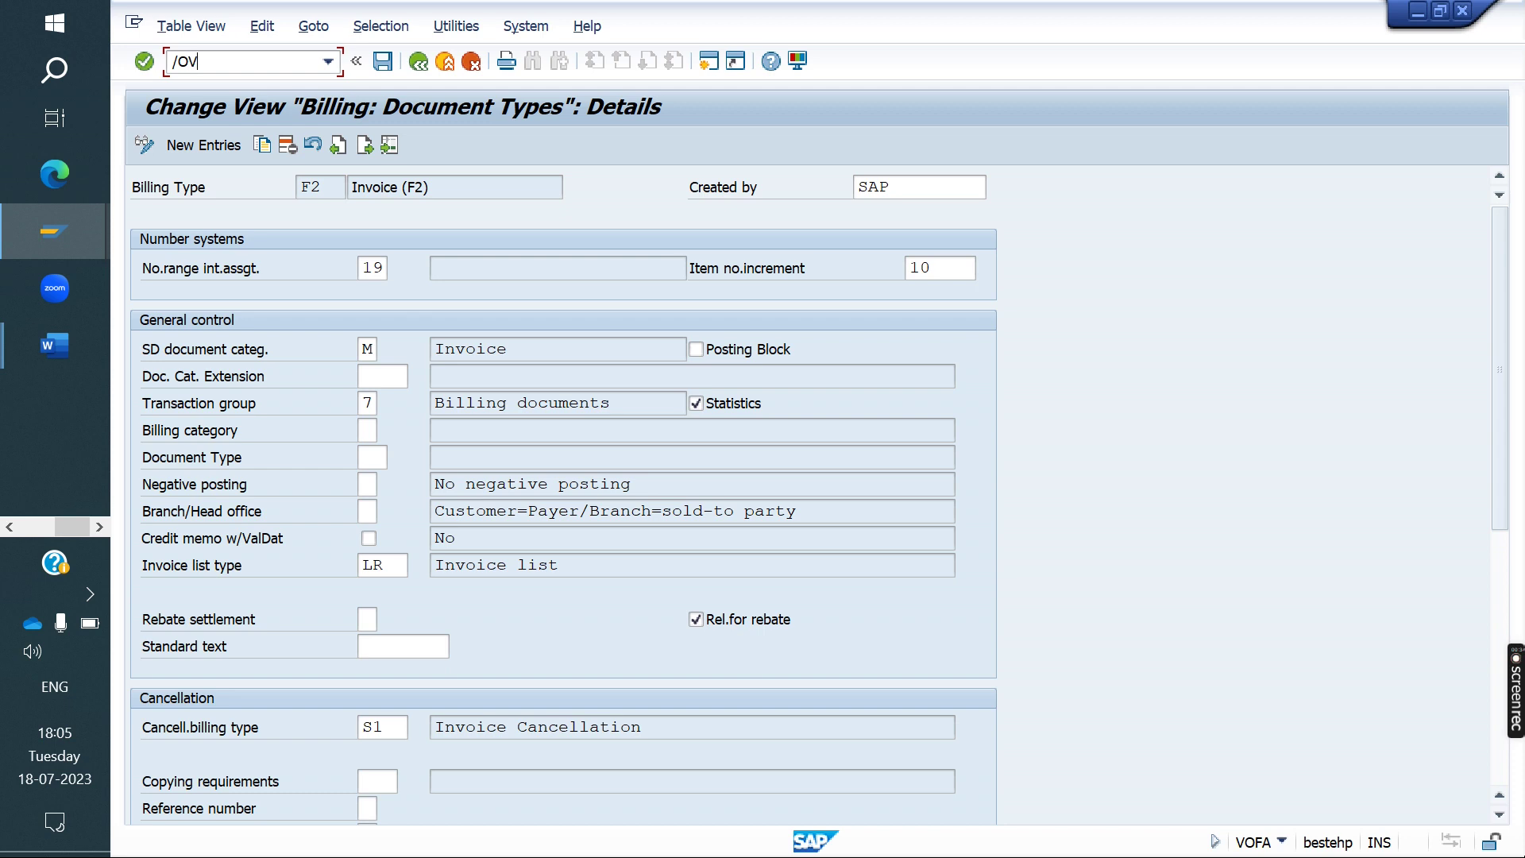
{"action": "key", "text": "Return"}
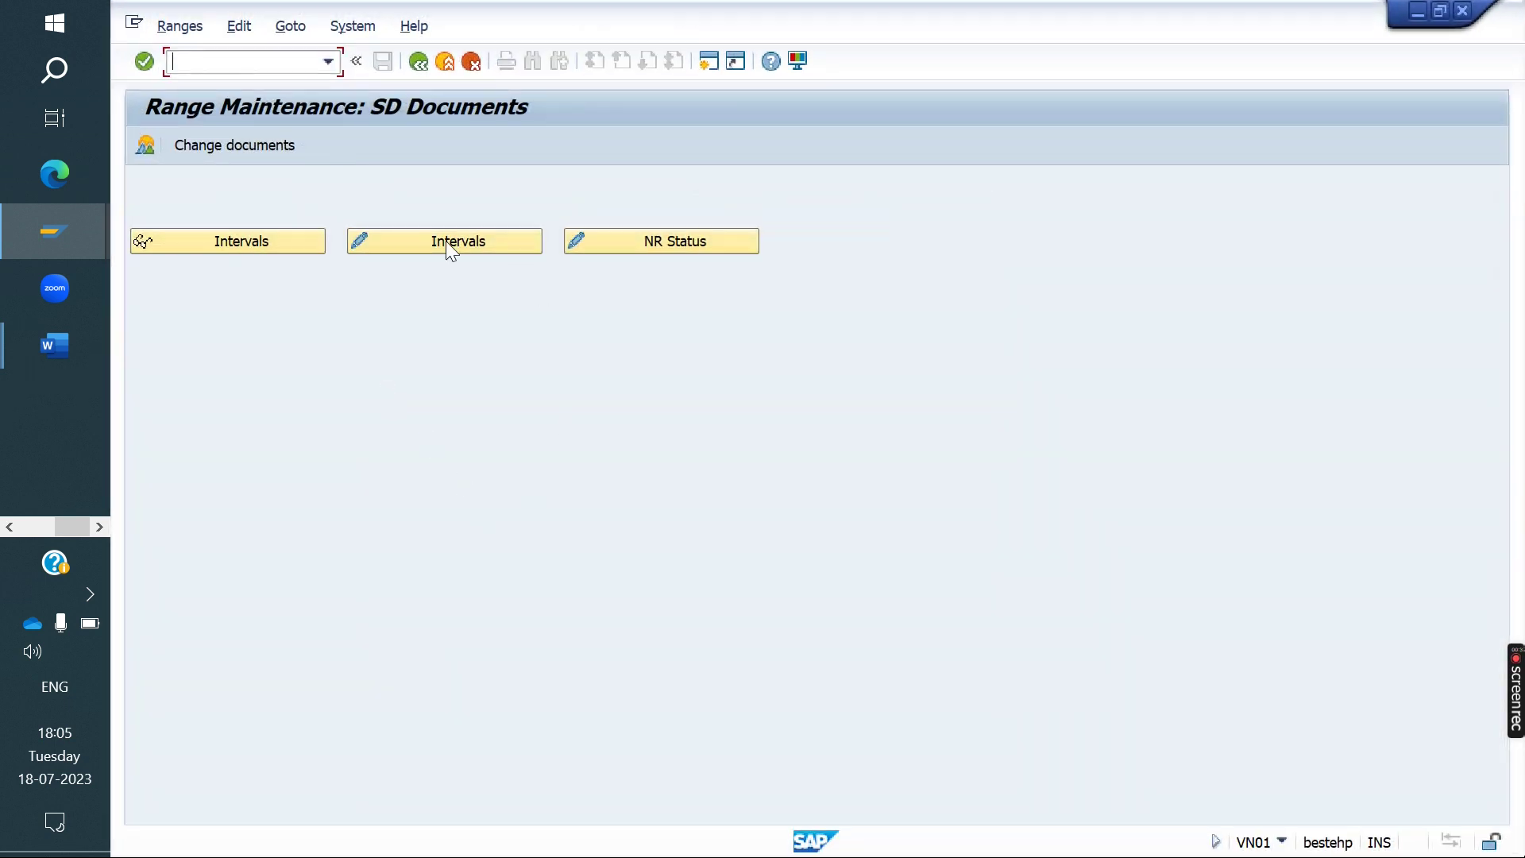
- Display the SD intervals and highlight interval 19's current number 90041321
{"action": "left_click", "coordinate": [294, 253]}
{"action": "scroll", "coordinate": [431, 446], "scroll_direction": "down", "scroll_amount": 3}
{"action": "scroll", "coordinate": [431, 446], "scroll_direction": "down", "scroll_amount": 1}
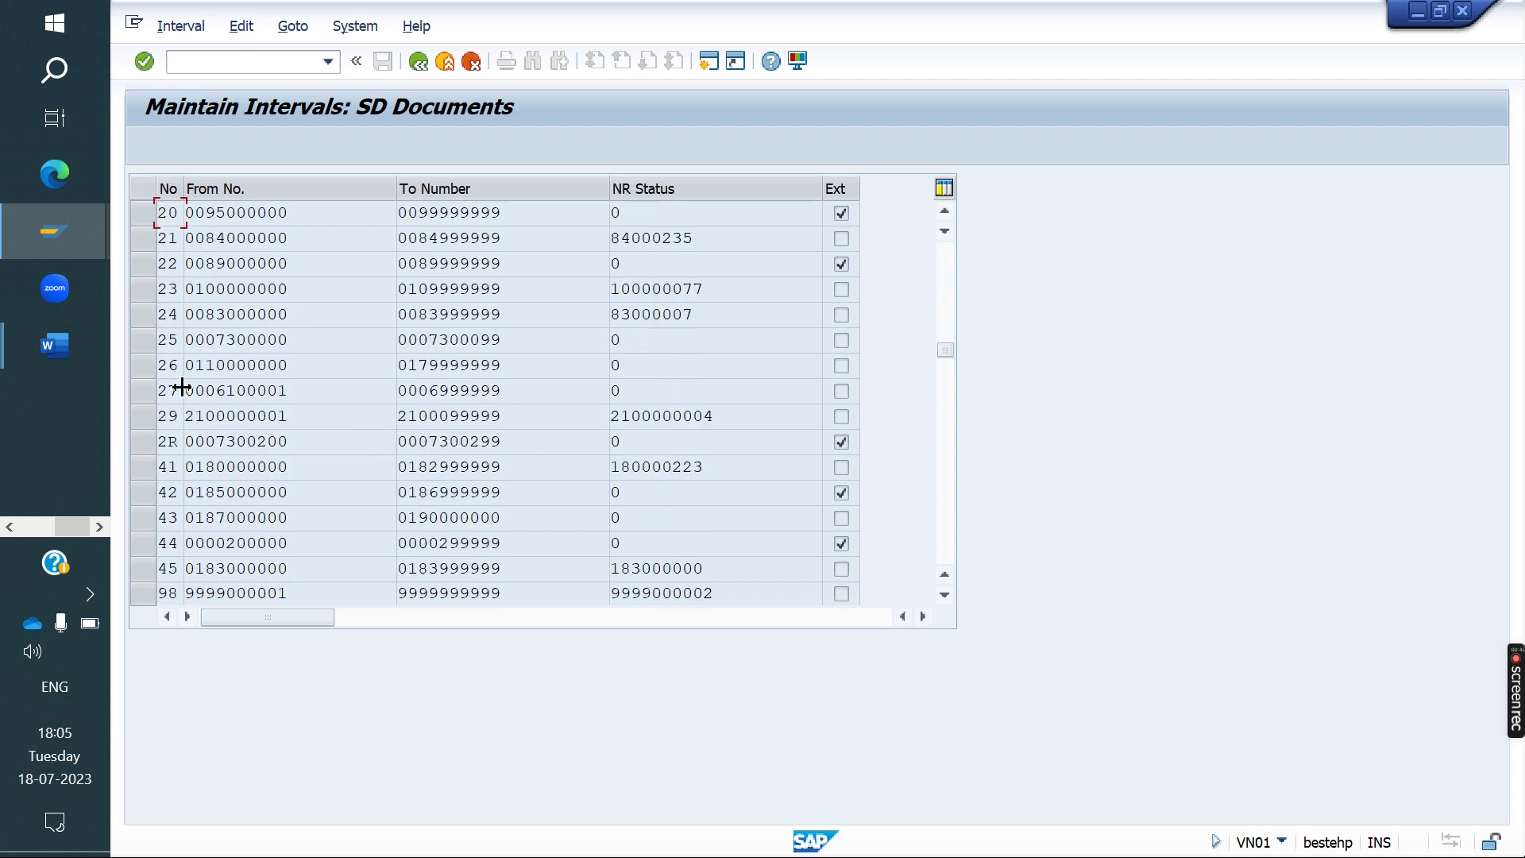
{"action": "scroll", "coordinate": [246, 311], "scroll_direction": "up", "scroll_amount": 3}
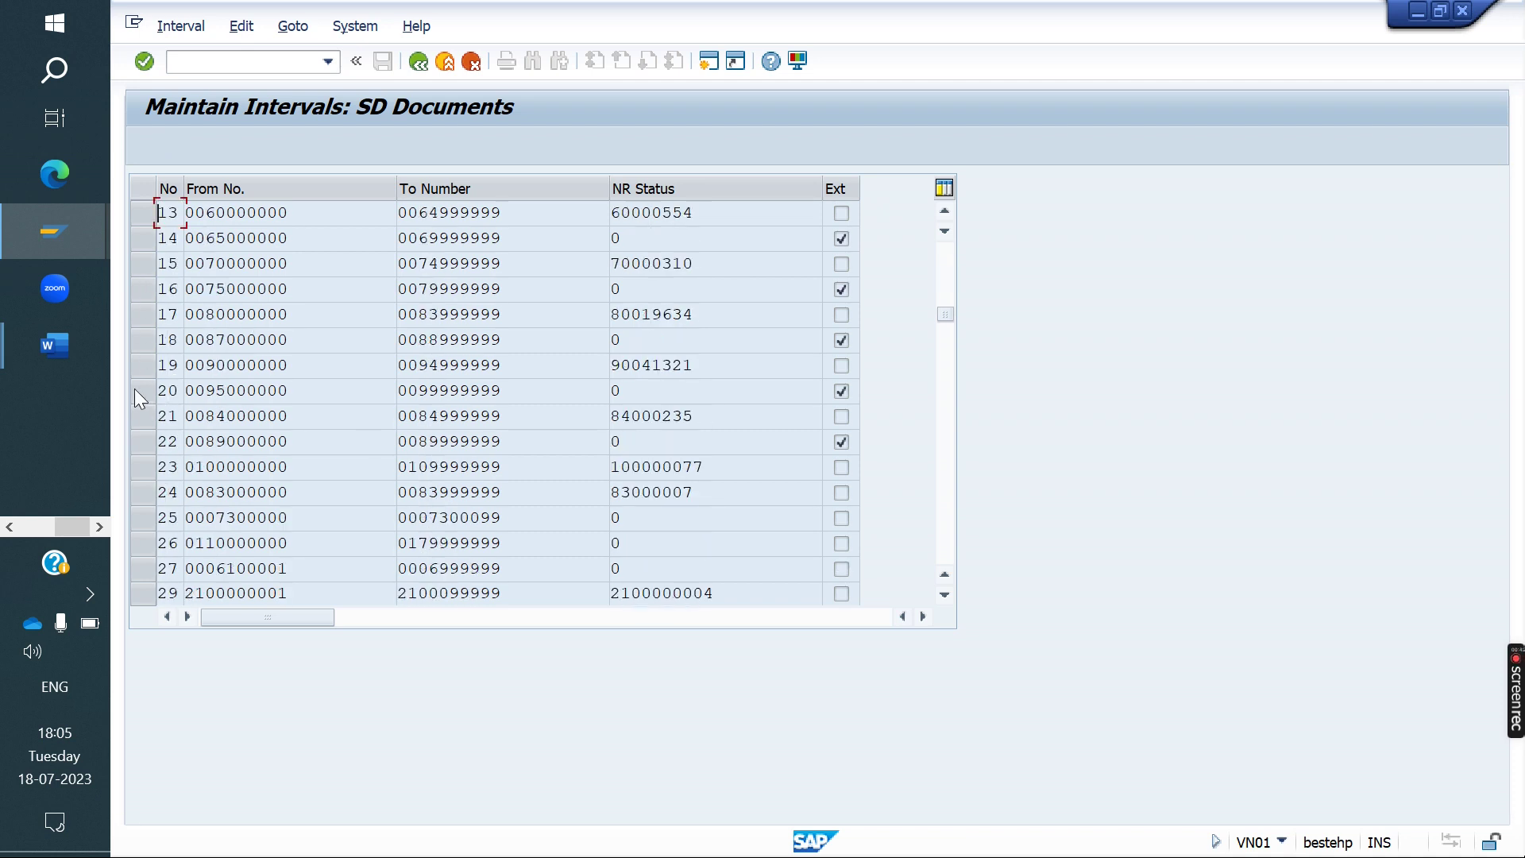
{"action": "left_click_drag", "start_coordinate": [704, 365], "coordinate": [610, 366]}
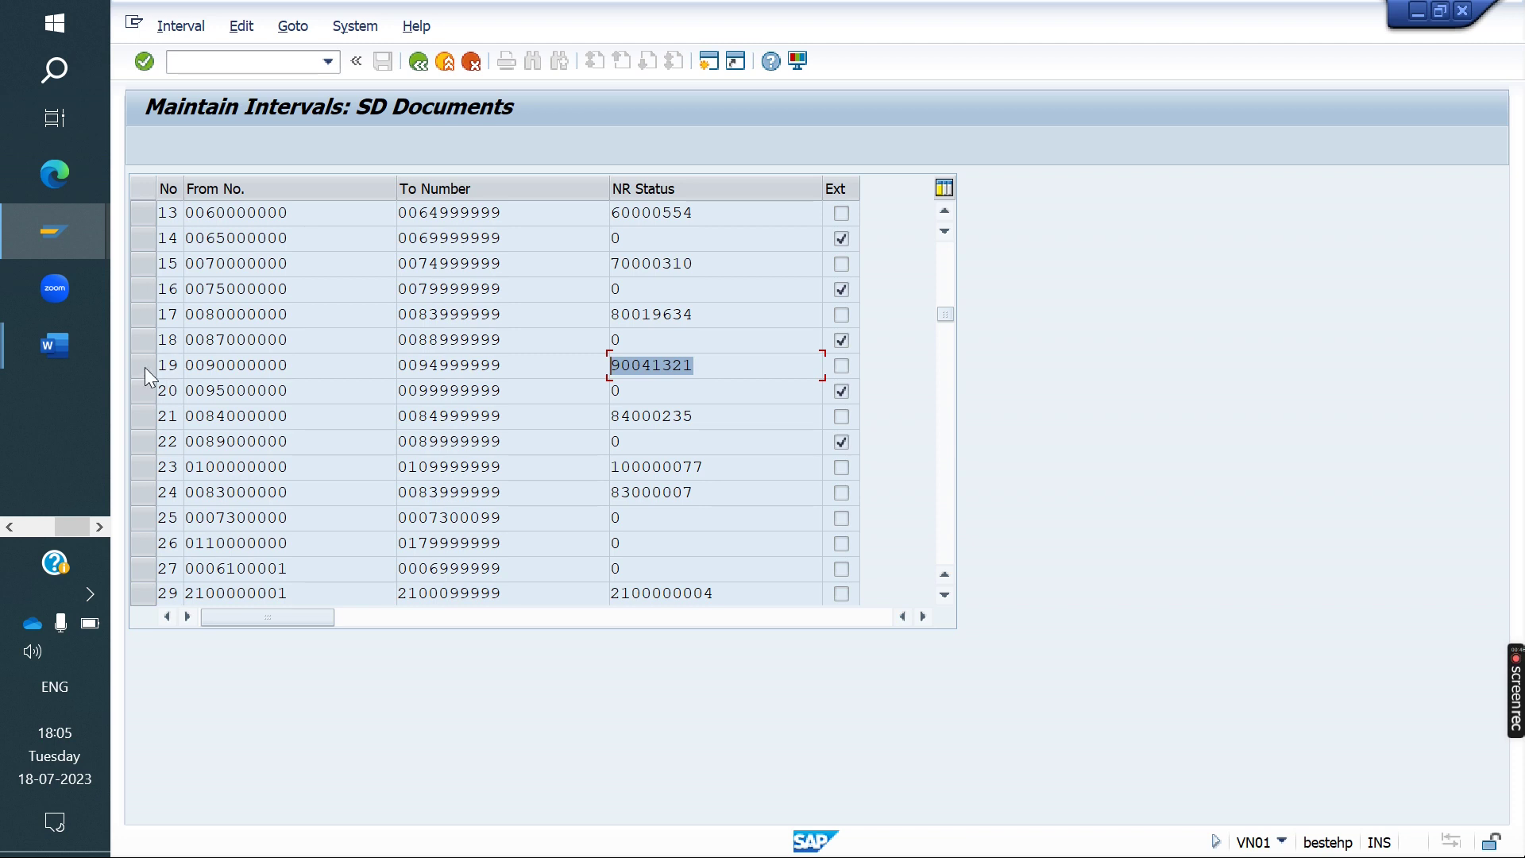
- Compare against the F2 billing type details, then return to the intervals
{"action": "left_click", "coordinate": [45, 235]}
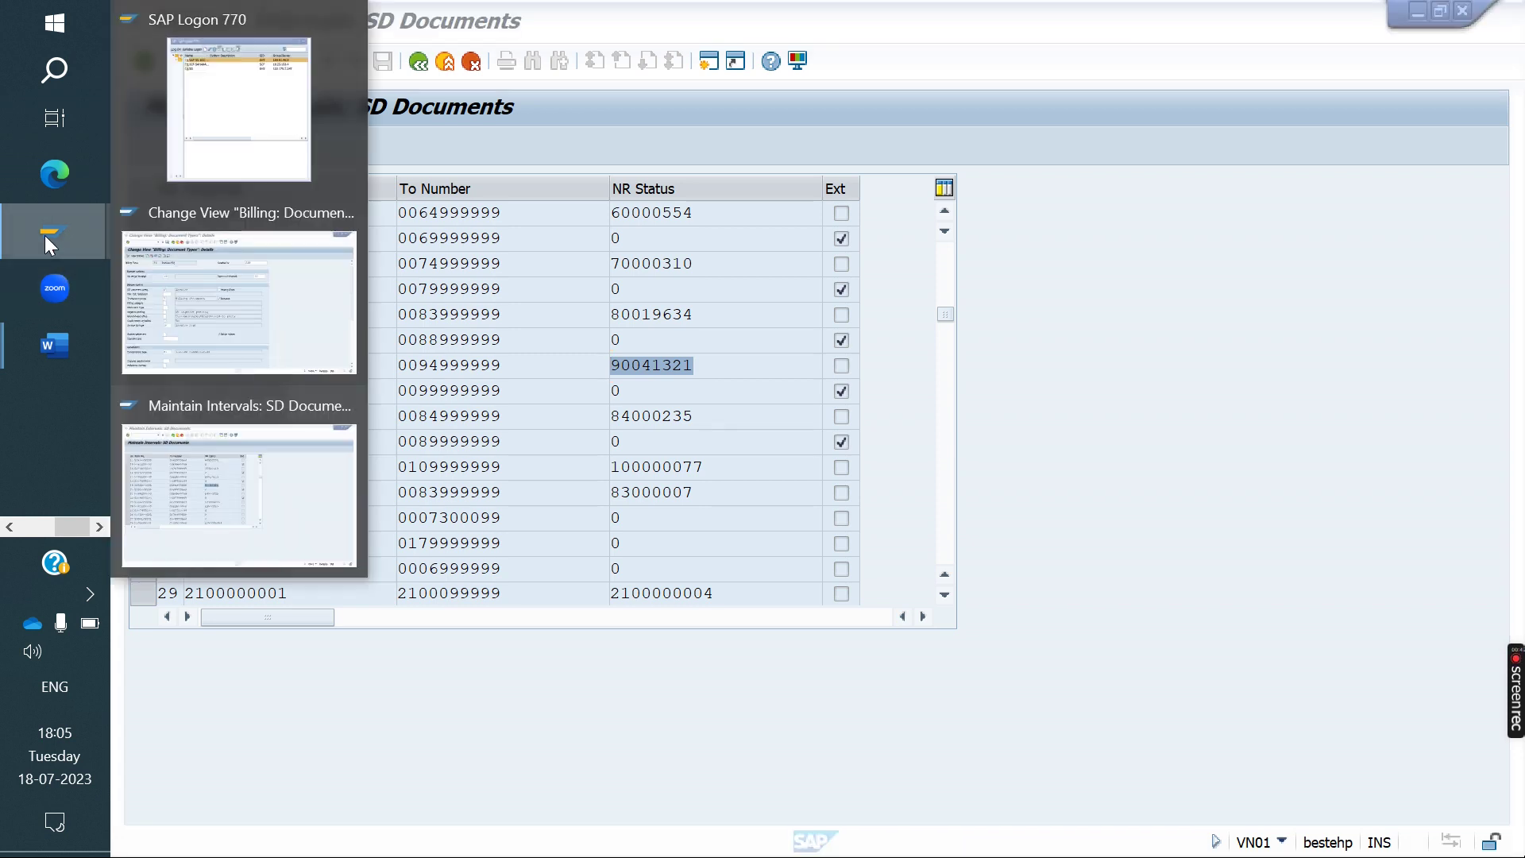
{"action": "left_click", "coordinate": [278, 302]}
{"action": "double_click", "coordinate": [319, 187]}
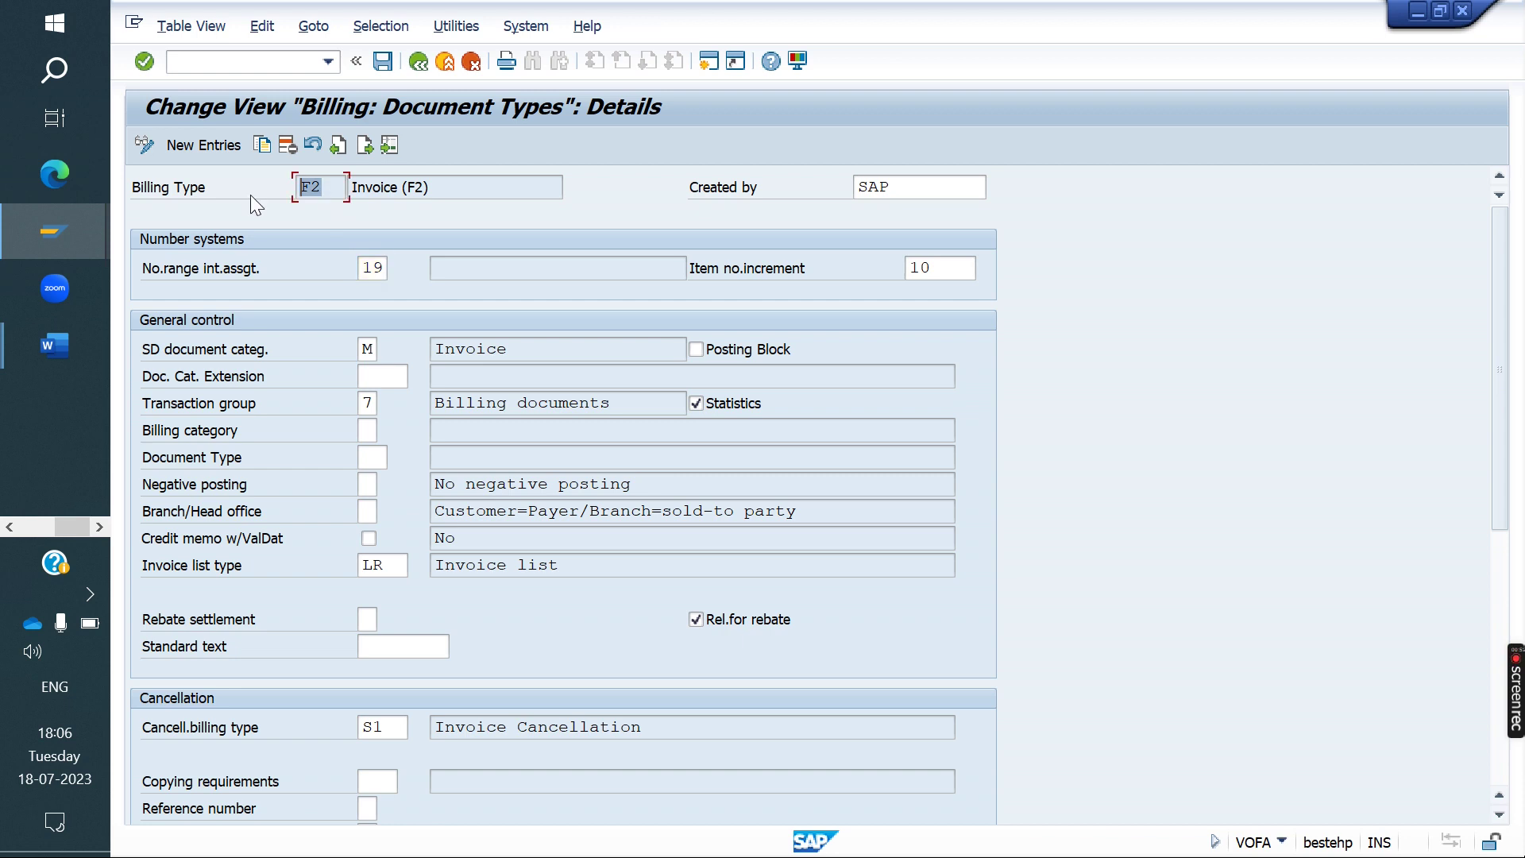
{"action": "left_click", "coordinate": [30, 245]}
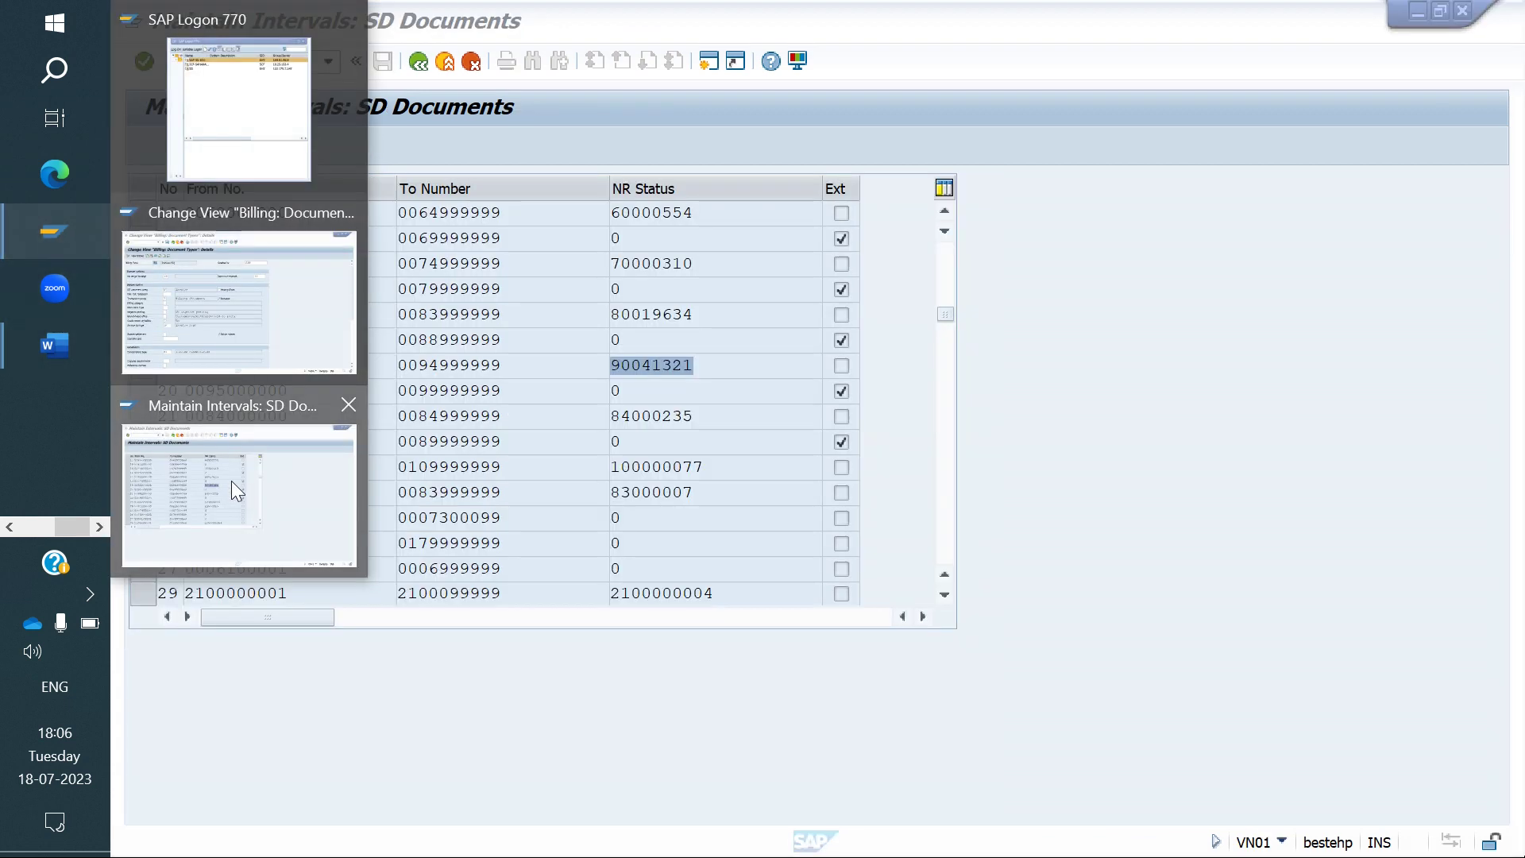
{"action": "left_click", "coordinate": [231, 480]}
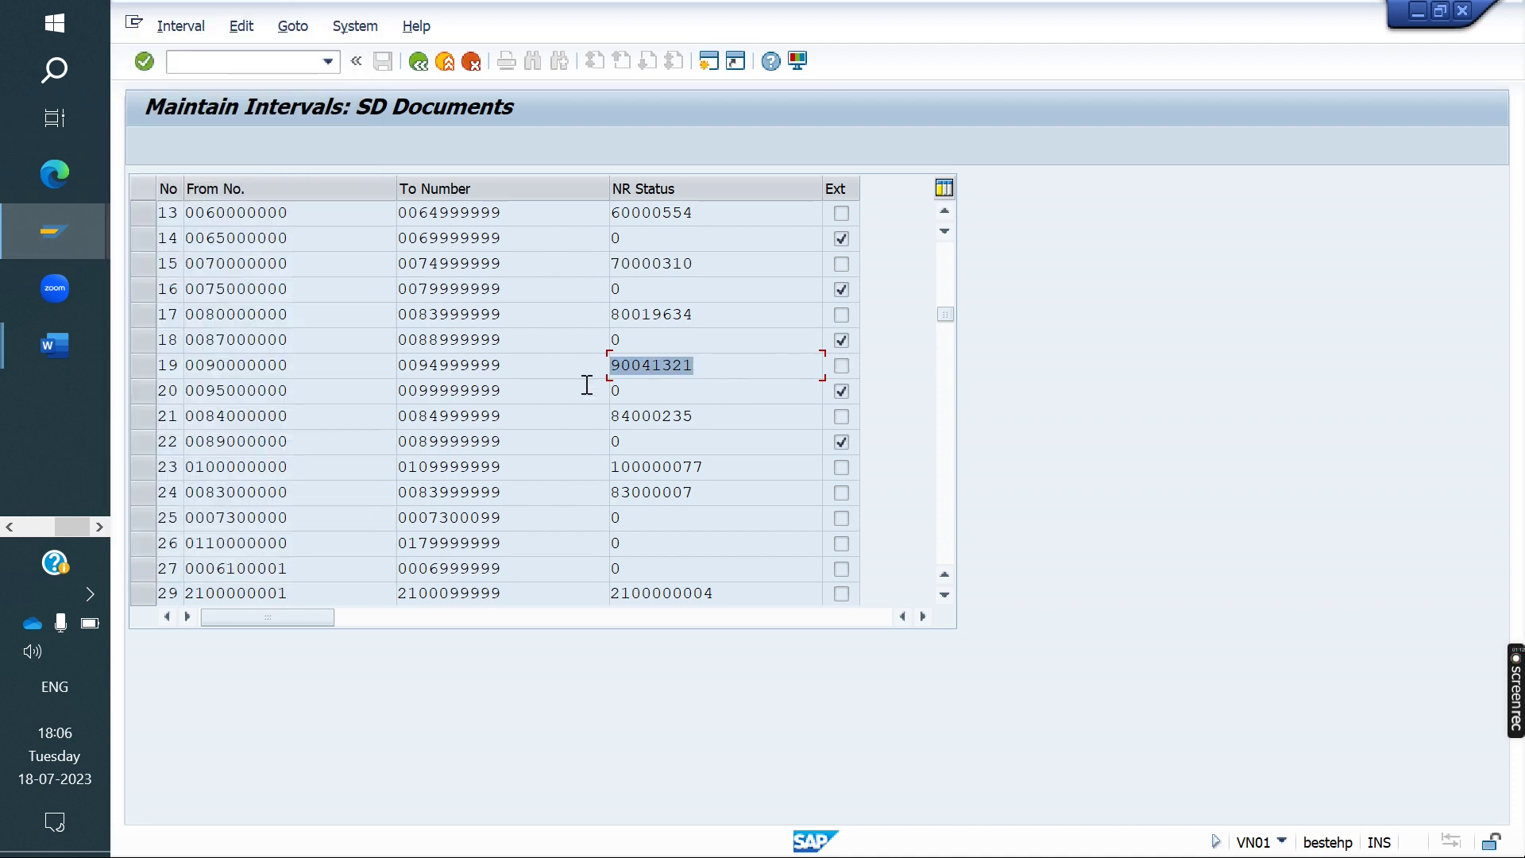
- Bring up the Word 'Invoice number range enhancement' notes
{"action": "mouse_move", "coordinate": [65, 232]}
{"action": "mouse_move", "coordinate": [57, 362]}
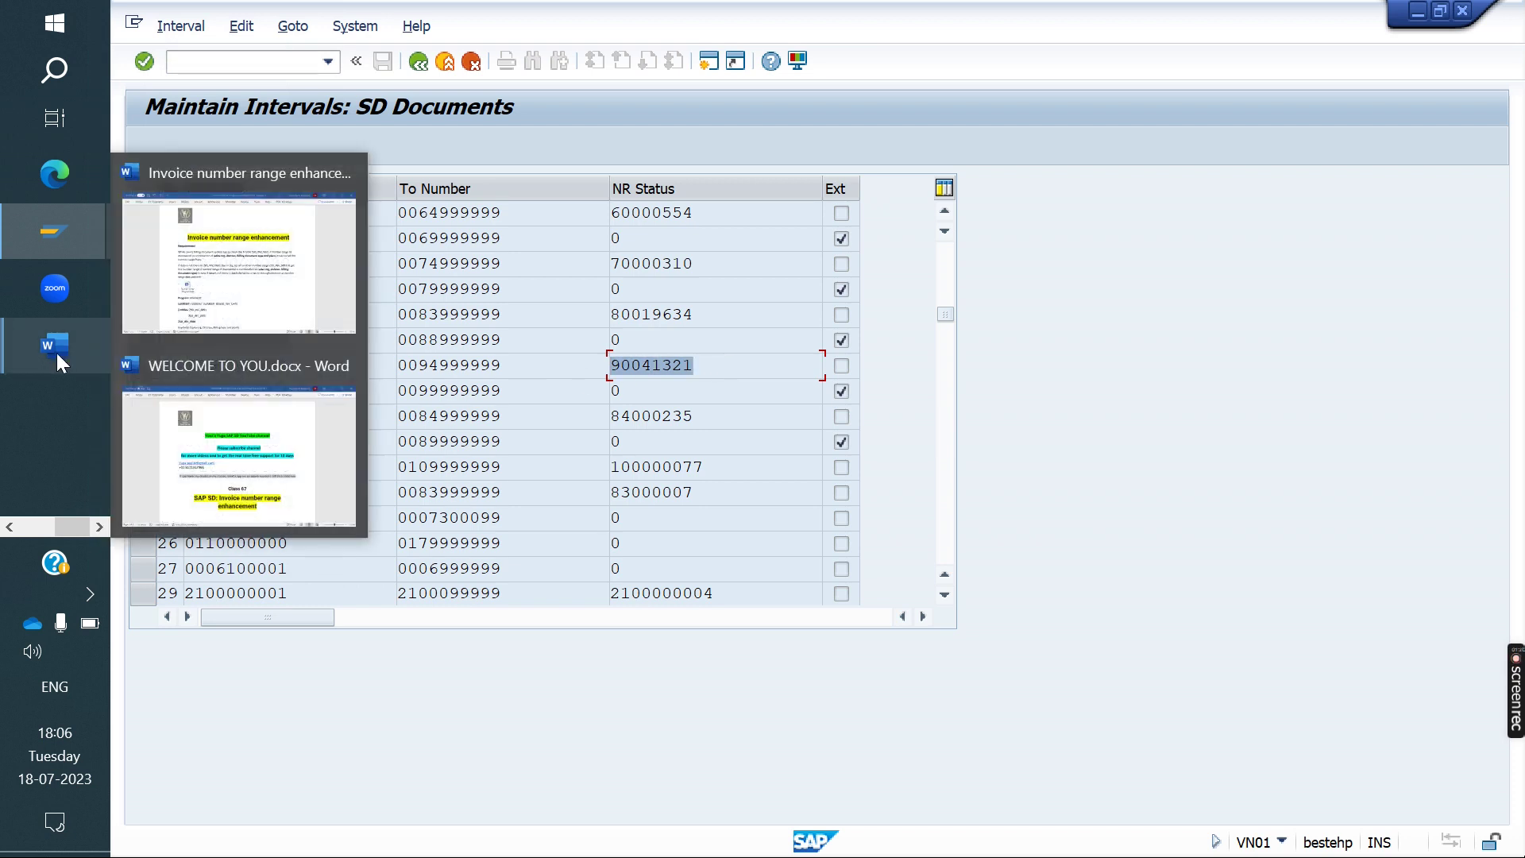
{"action": "left_click", "coordinate": [238, 255]}
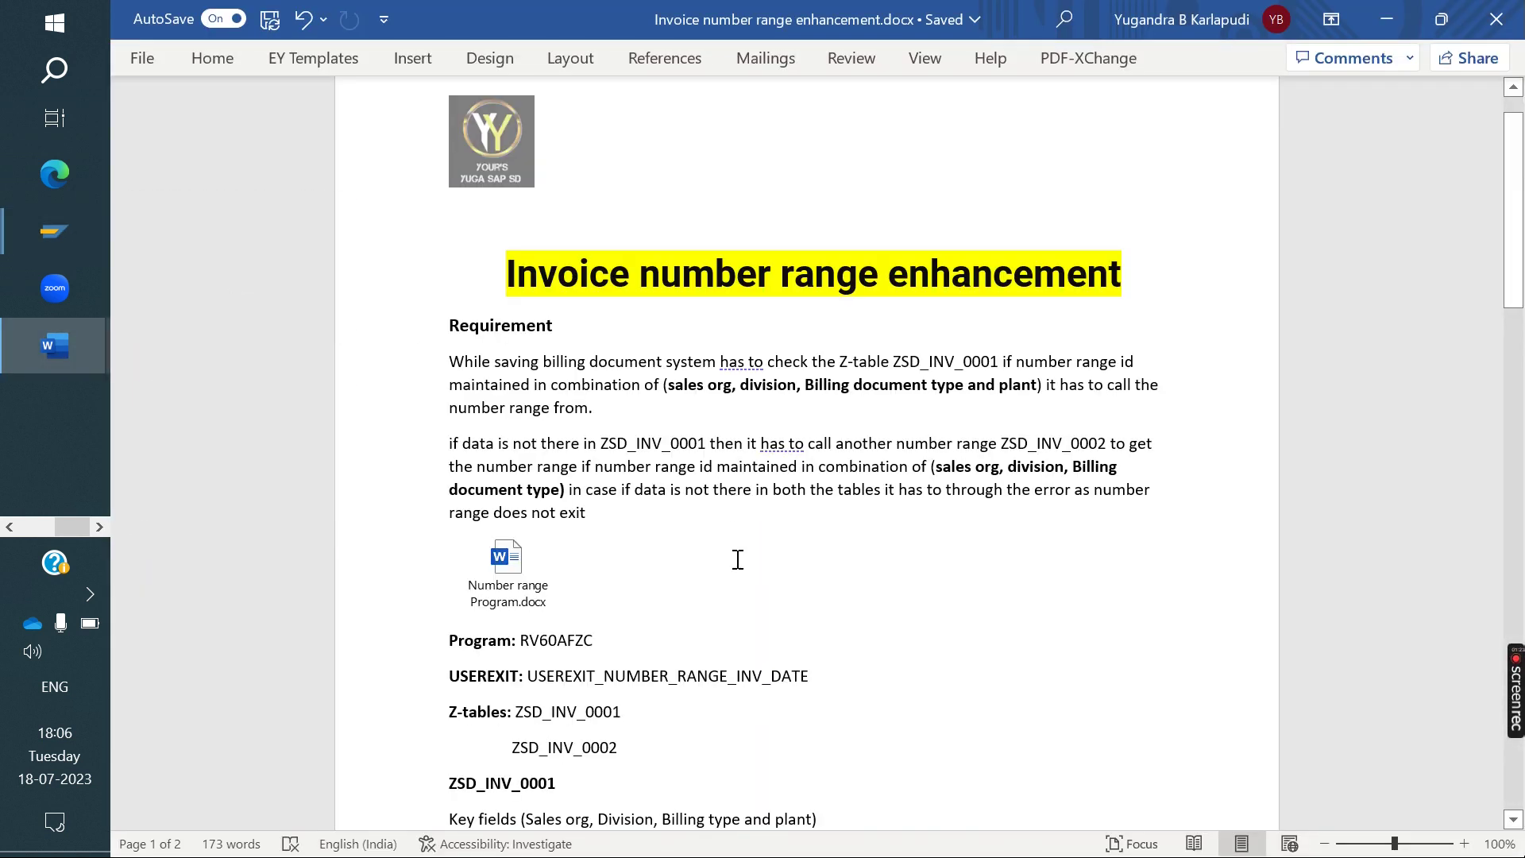
- Push the 1000/1000/3000 F2 mapping rows onto page 2 after 'NRNR -Number range'
{"action": "scroll", "coordinate": [717, 589], "scroll_direction": "down", "scroll_amount": 2}
{"action": "scroll", "coordinate": [717, 589], "scroll_direction": "up", "scroll_amount": 1}
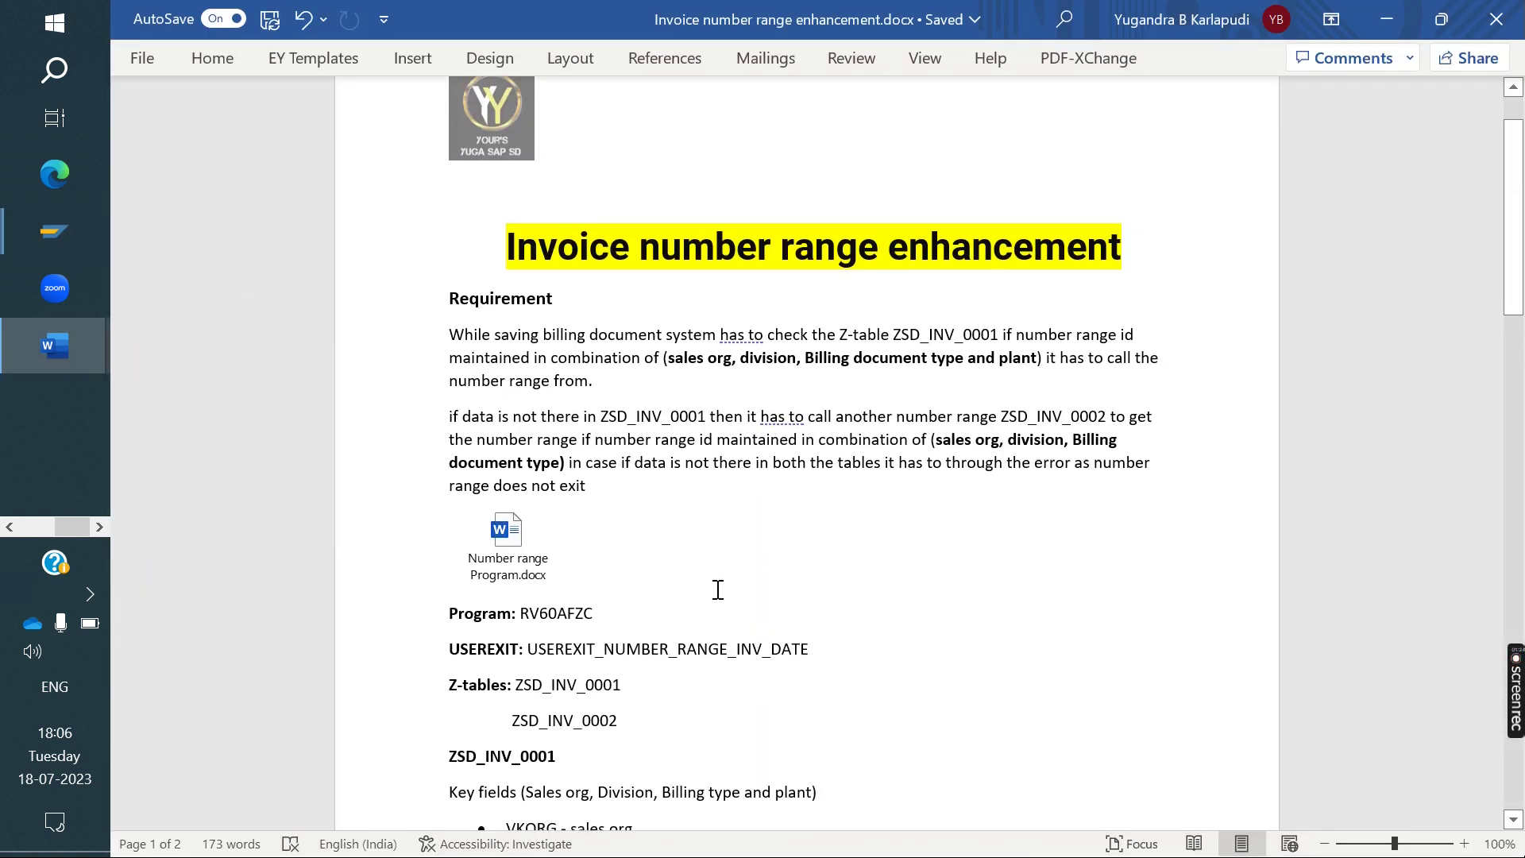
{"action": "scroll", "coordinate": [717, 589], "scroll_direction": "up", "scroll_amount": 1}
{"action": "scroll", "coordinate": [717, 589], "scroll_direction": "down", "scroll_amount": 3}
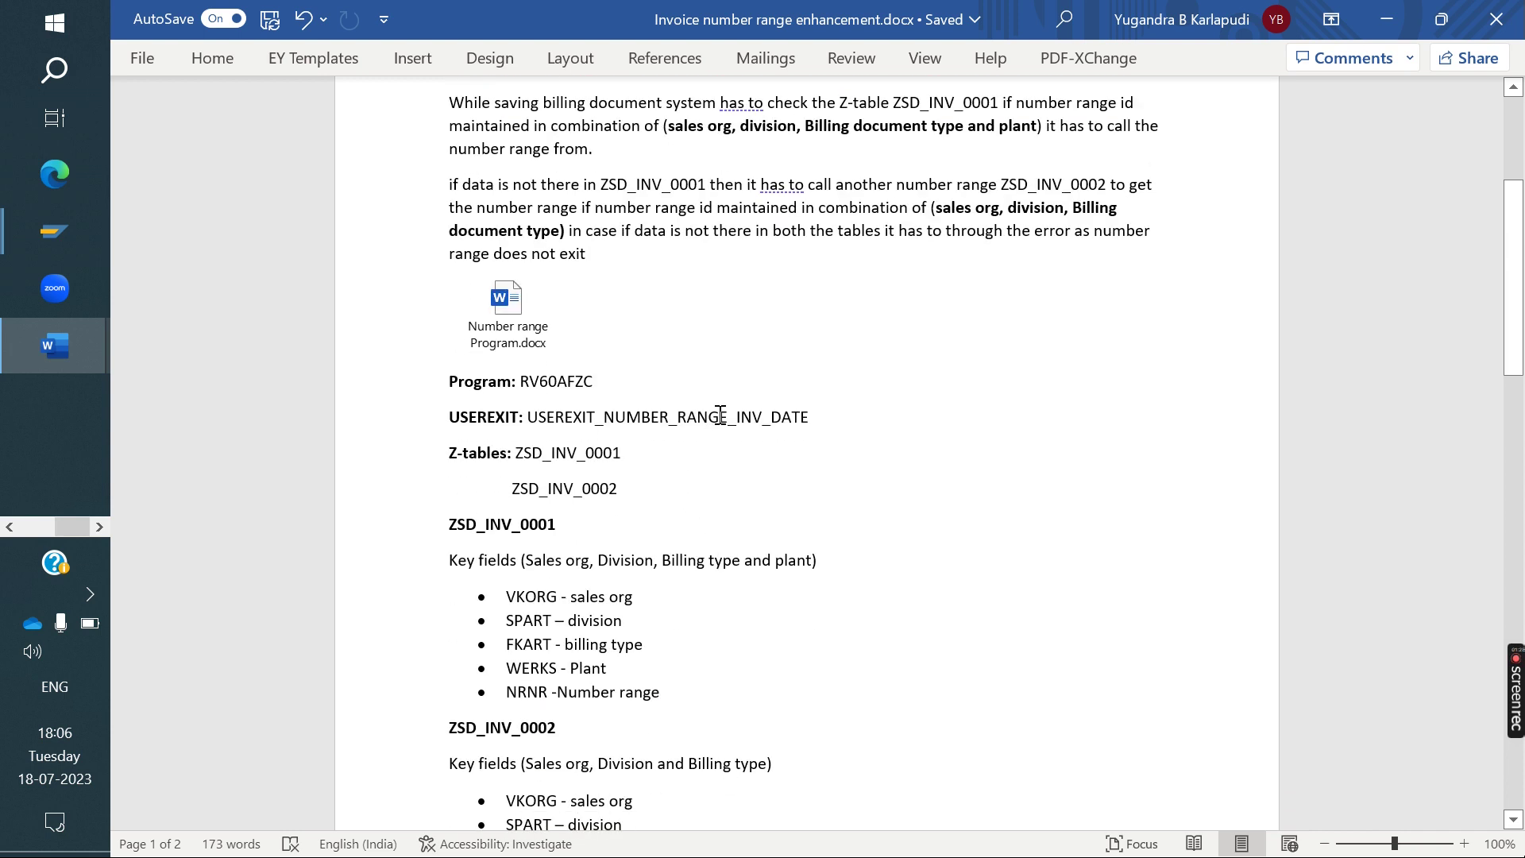
{"action": "scroll", "coordinate": [719, 415], "scroll_direction": "up", "scroll_amount": 3}
{"action": "scroll", "coordinate": [719, 415], "scroll_direction": "down", "scroll_amount": 11}
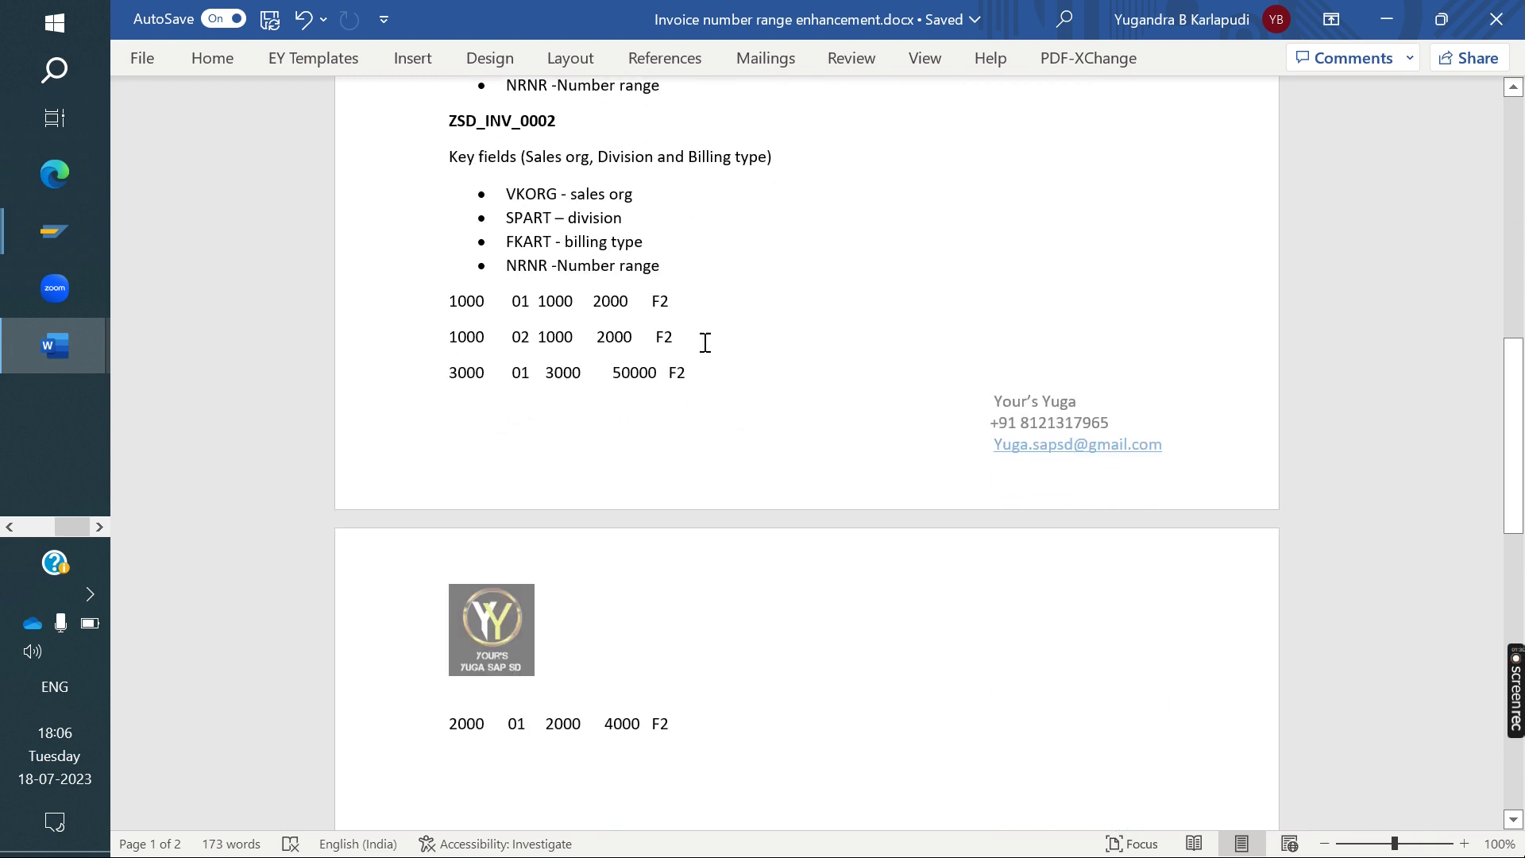
{"action": "key", "text": "Return"}
{"action": "key", "text": "Return"}
{"action": "key", "text": "Return"}
{"action": "key", "text": "Return"}
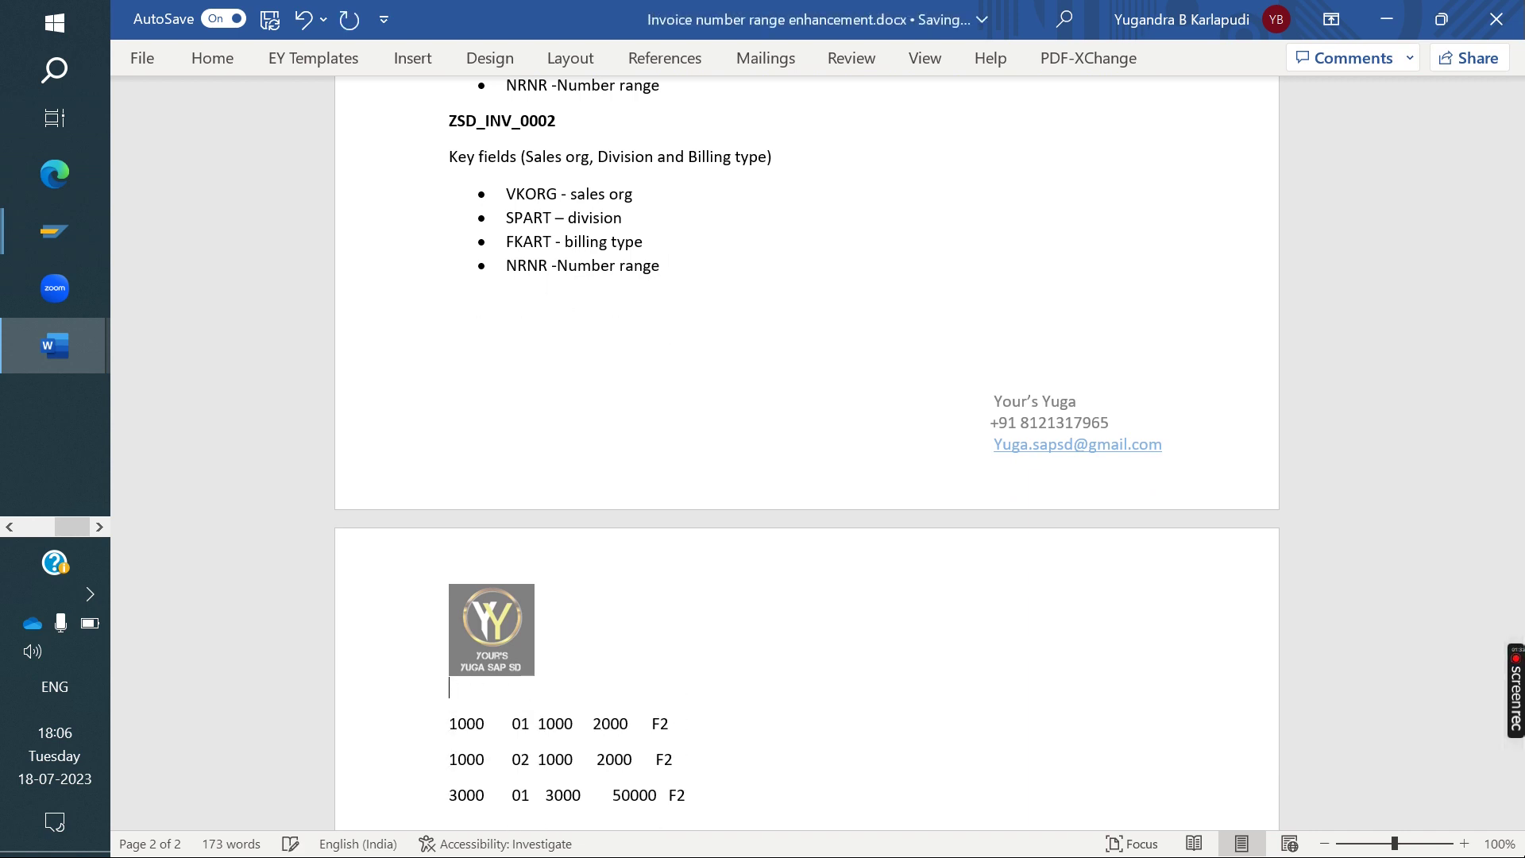
{"action": "scroll", "coordinate": [930, 413], "scroll_direction": "down", "scroll_amount": 3}
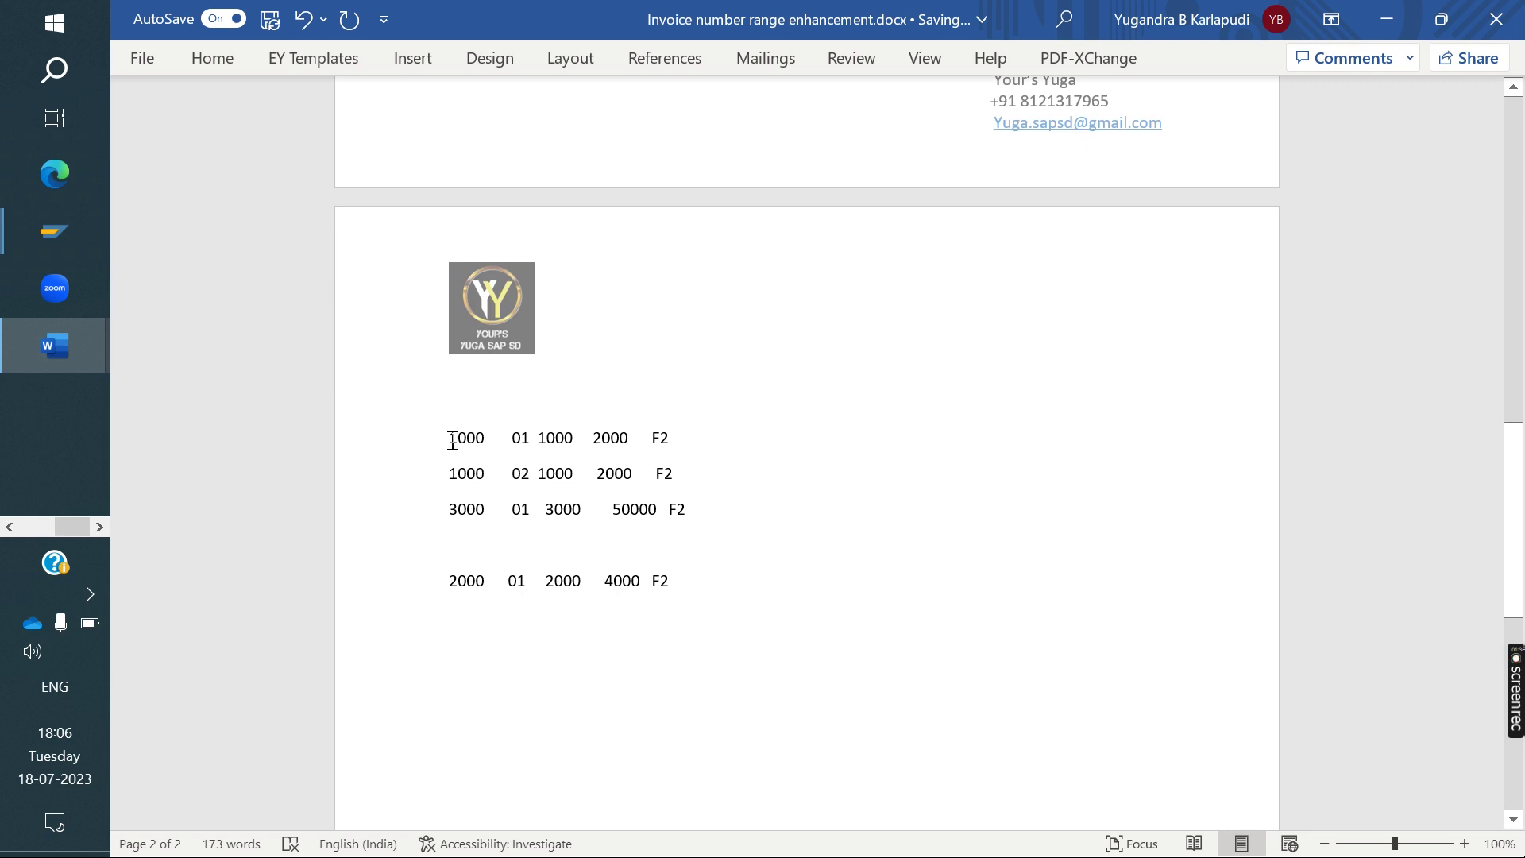
{"action": "left_click_drag", "start_coordinate": [453, 439], "coordinate": [569, 439]}
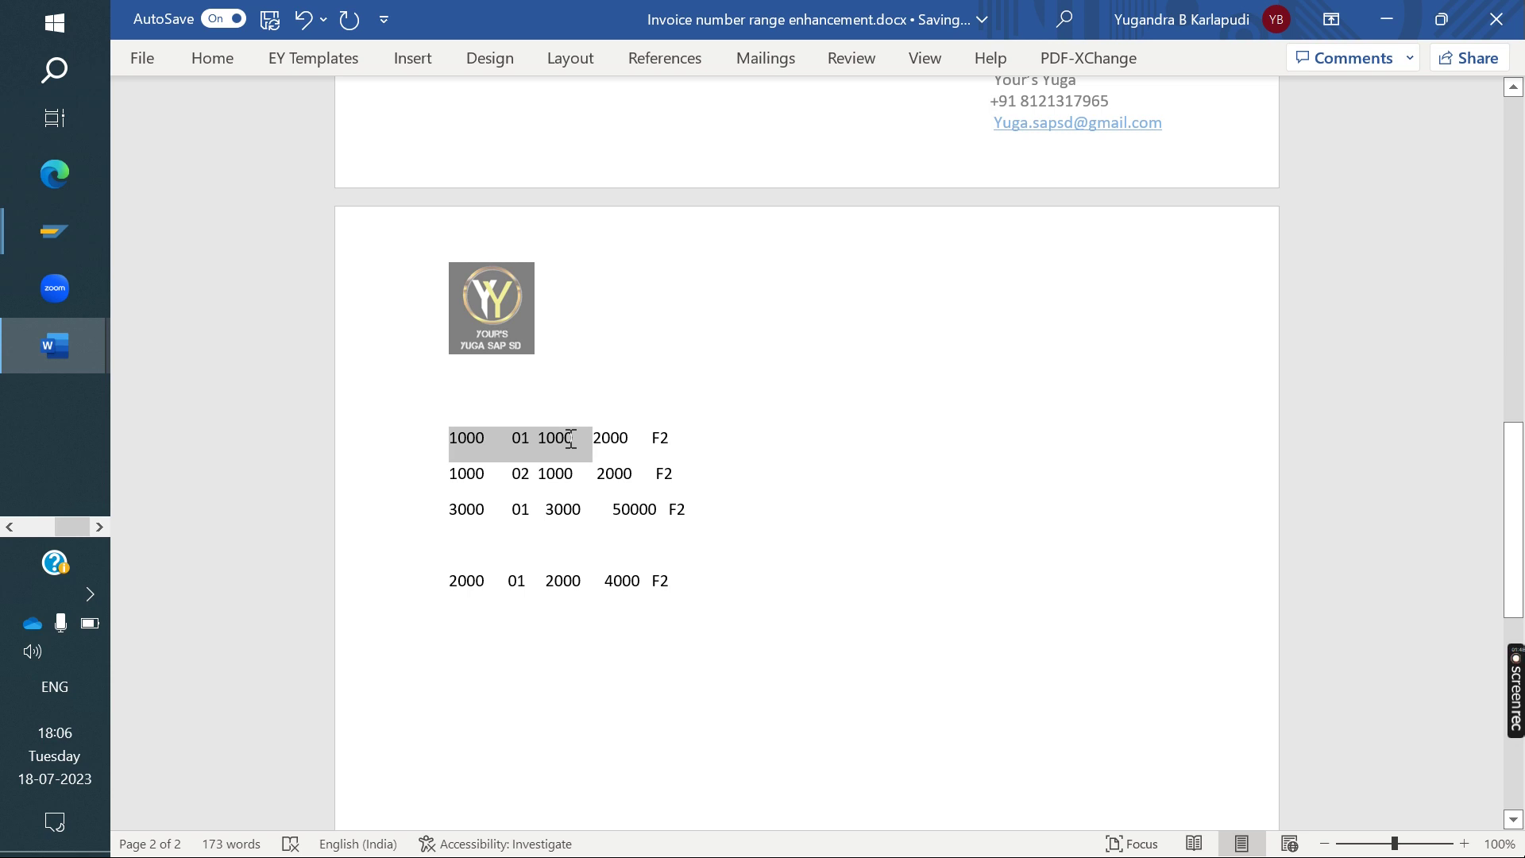
{"action": "left_click", "coordinate": [633, 439]}
{"action": "key", "text": "Delete"}
{"action": "key", "text": "Delete"}
{"action": "key", "text": "Delete"}
- Delete the 2000, 50000 and 4000 values before F2 on each row
{"action": "key", "text": "BackSpace"}
{"action": "key", "text": "BackSpace"}
{"action": "key", "text": "BackSpace"}
{"action": "key", "text": "BackSpace"}
{"action": "key", "text": "BackSpace"}
{"action": "key", "text": "BackSpace"}
{"action": "key", "text": "BackSpace"}
{"action": "key", "text": "BackSpace"}
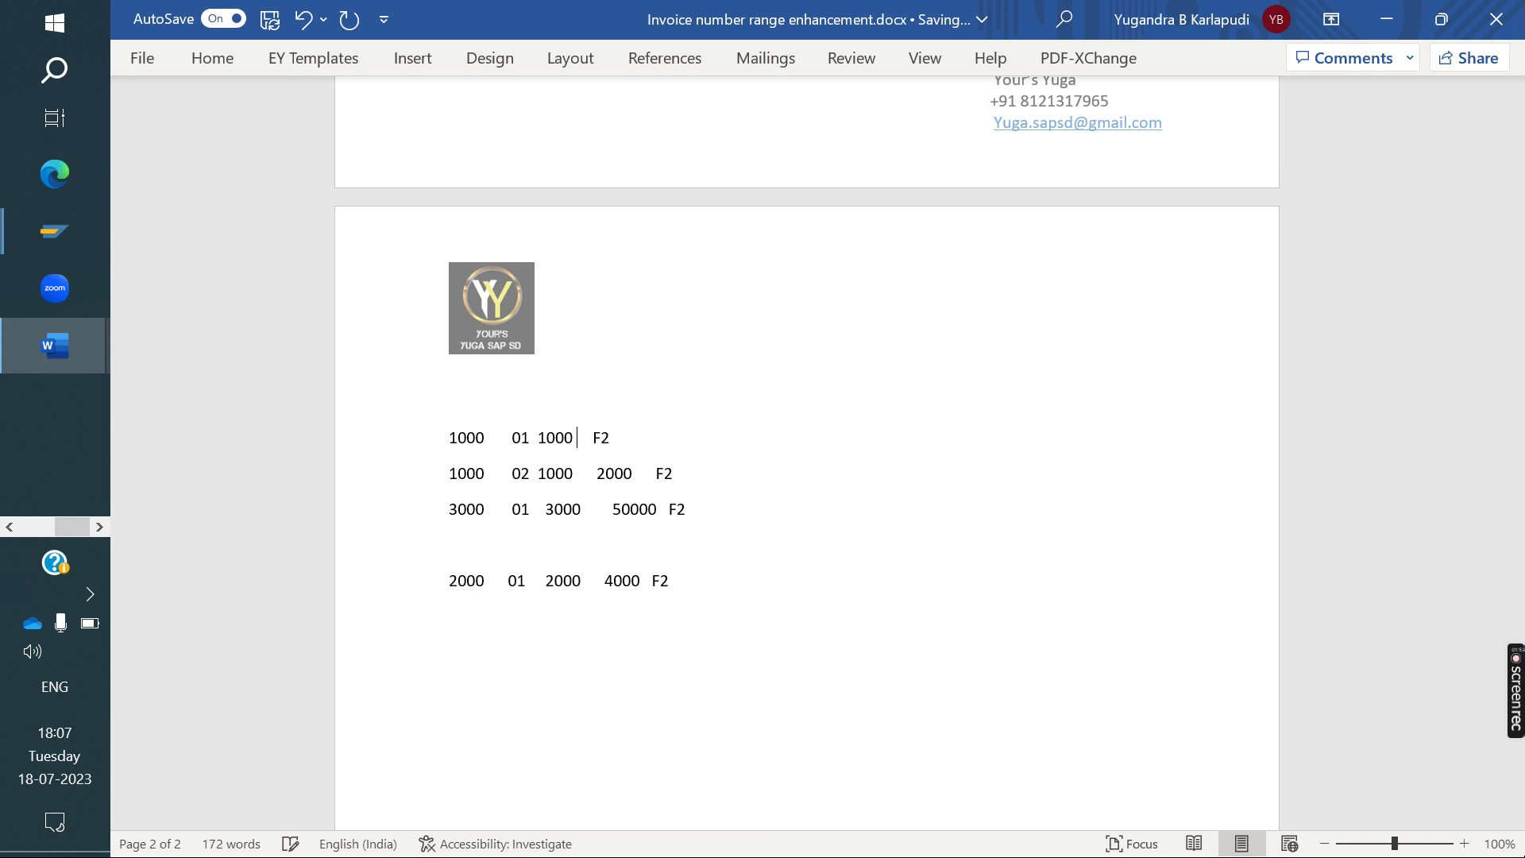
{"action": "left_click", "coordinate": [649, 474]}
{"action": "key", "text": "BackSpace"}
{"action": "key", "text": "BackSpace"}
{"action": "key", "text": "BackSpace"}
{"action": "key", "text": "BackSpace"}
{"action": "key", "text": "BackSpace"}
{"action": "key", "text": "BackSpace"}
{"action": "key", "text": "BackSpace"}
{"action": "key", "text": "BackSpace"}
{"action": "key", "text": "BackSpace"}
{"action": "key", "text": "BackSpace"}
{"action": "key", "text": "BackSpace"}
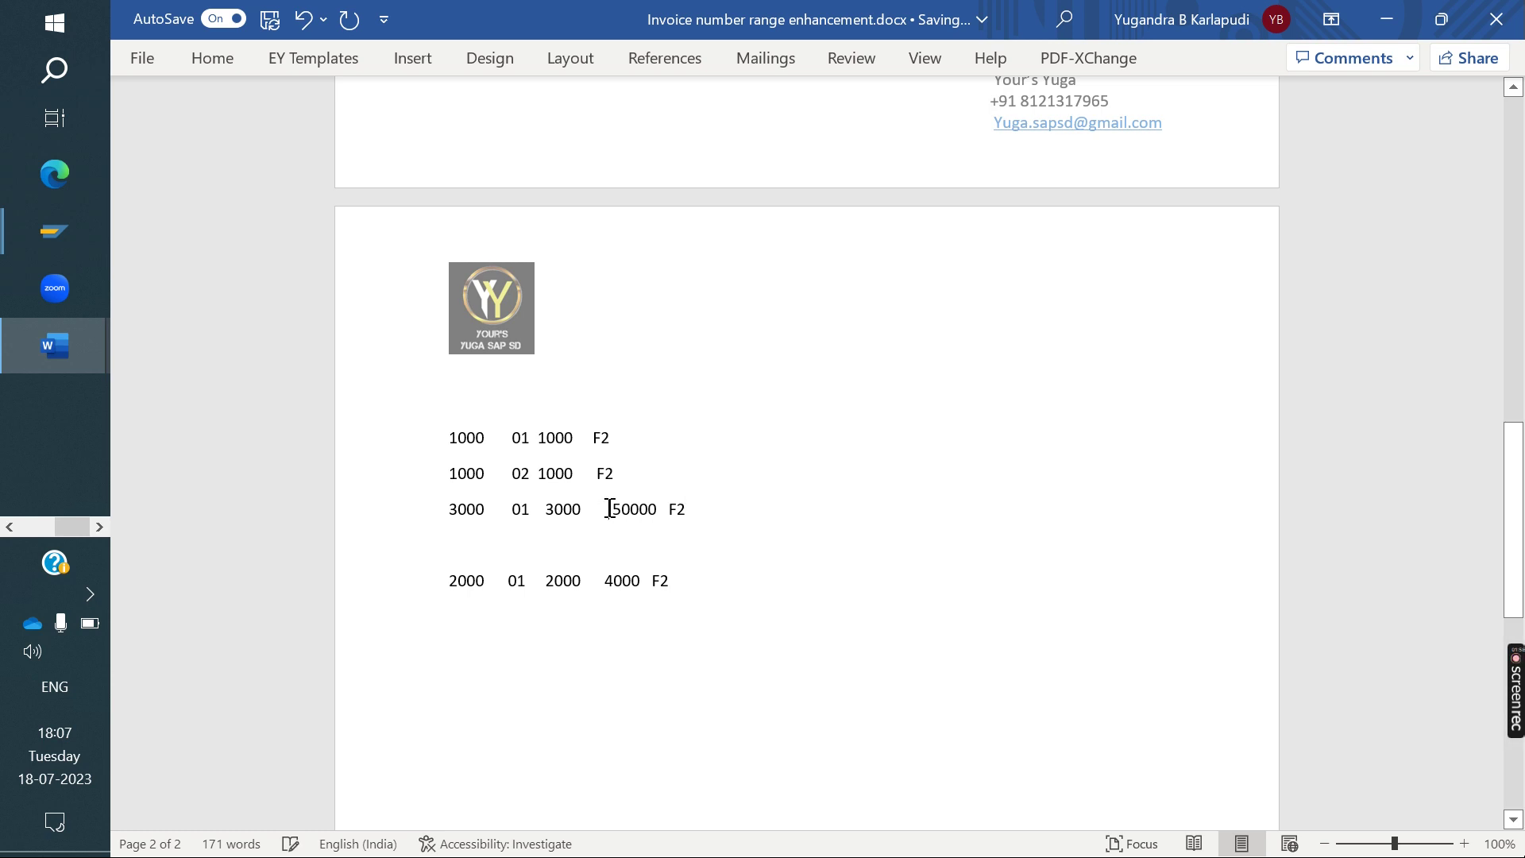
{"action": "left_click", "coordinate": [666, 508]}
{"action": "key", "text": "BackSpace"}
{"action": "key", "text": "BackSpace"}
{"action": "key", "text": "BackSpace"}
{"action": "key", "text": "BackSpace"}
{"action": "key", "text": "BackSpace"}
{"action": "key", "text": "BackSpace"}
{"action": "key", "text": "BackSpace"}
{"action": "key", "text": "BackSpace"}
{"action": "key", "text": "BackSpace"}
{"action": "key", "text": "BackSpace"}
{"action": "left_click", "coordinate": [640, 580]}
{"action": "key", "text": "BackSpace"}
{"action": "key", "text": "BackSpace"}
{"action": "key", "text": "BackSpace"}
{"action": "key", "text": "BackSpace"}
{"action": "key", "text": "BackSpace"}
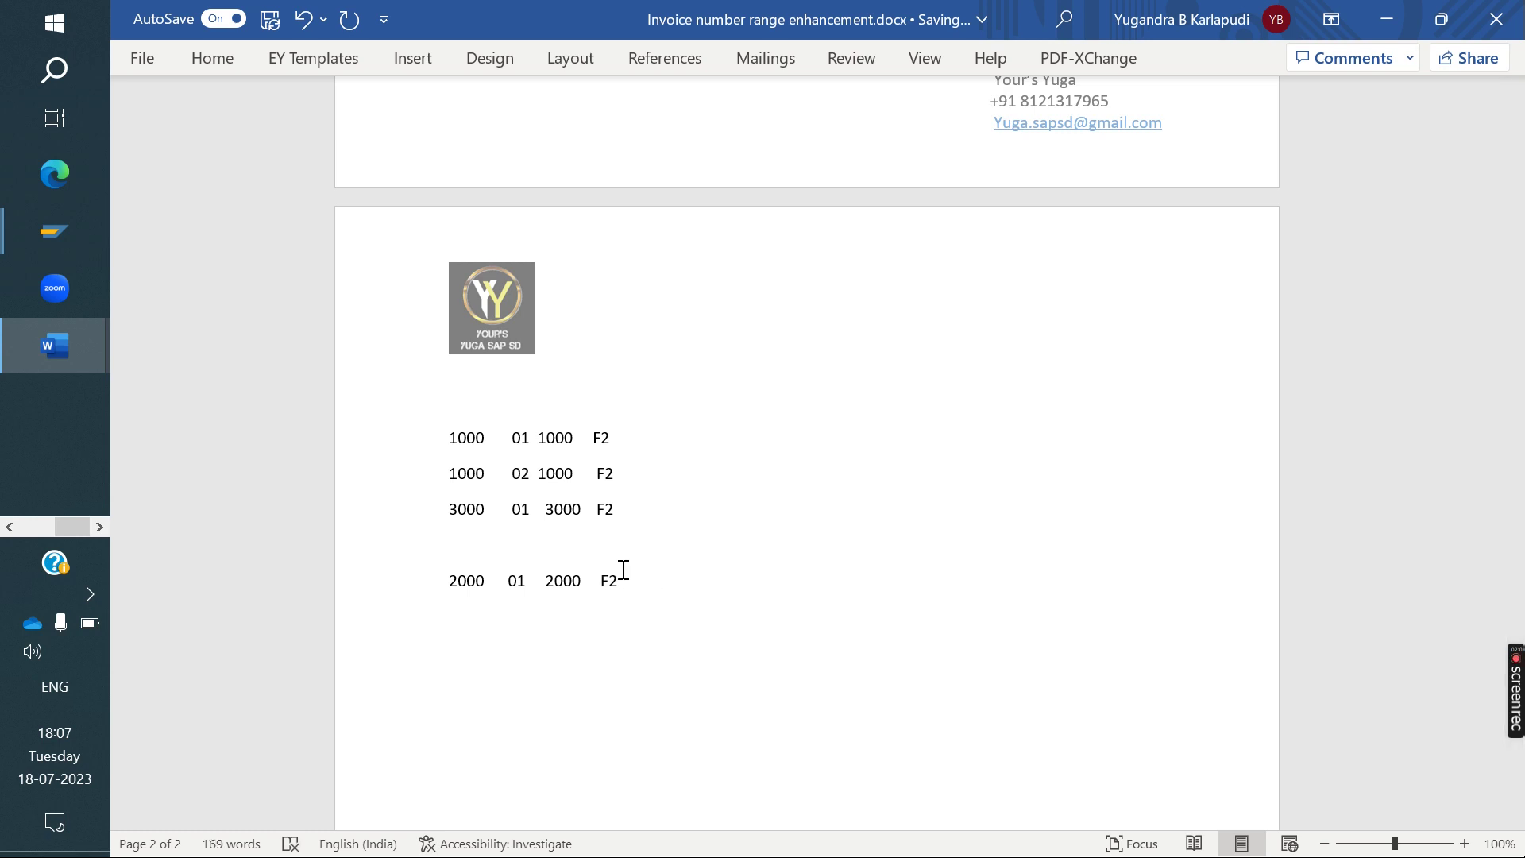
- Remove the empty line above the 2000 row so the four mapping rows sit together
{"action": "left_click", "coordinate": [476, 557]}
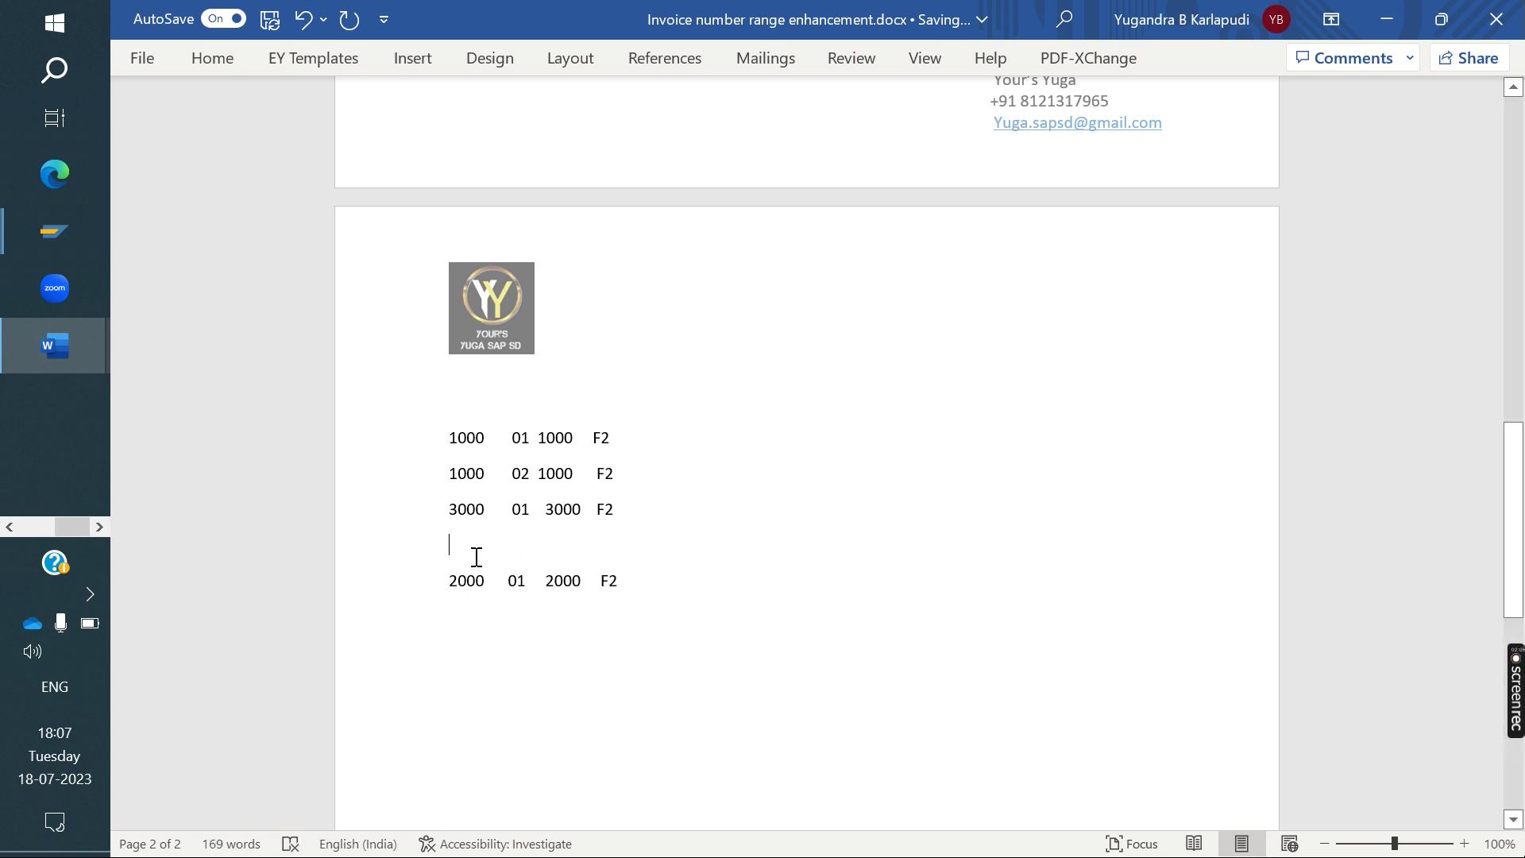
{"action": "key", "text": "BackSpace"}
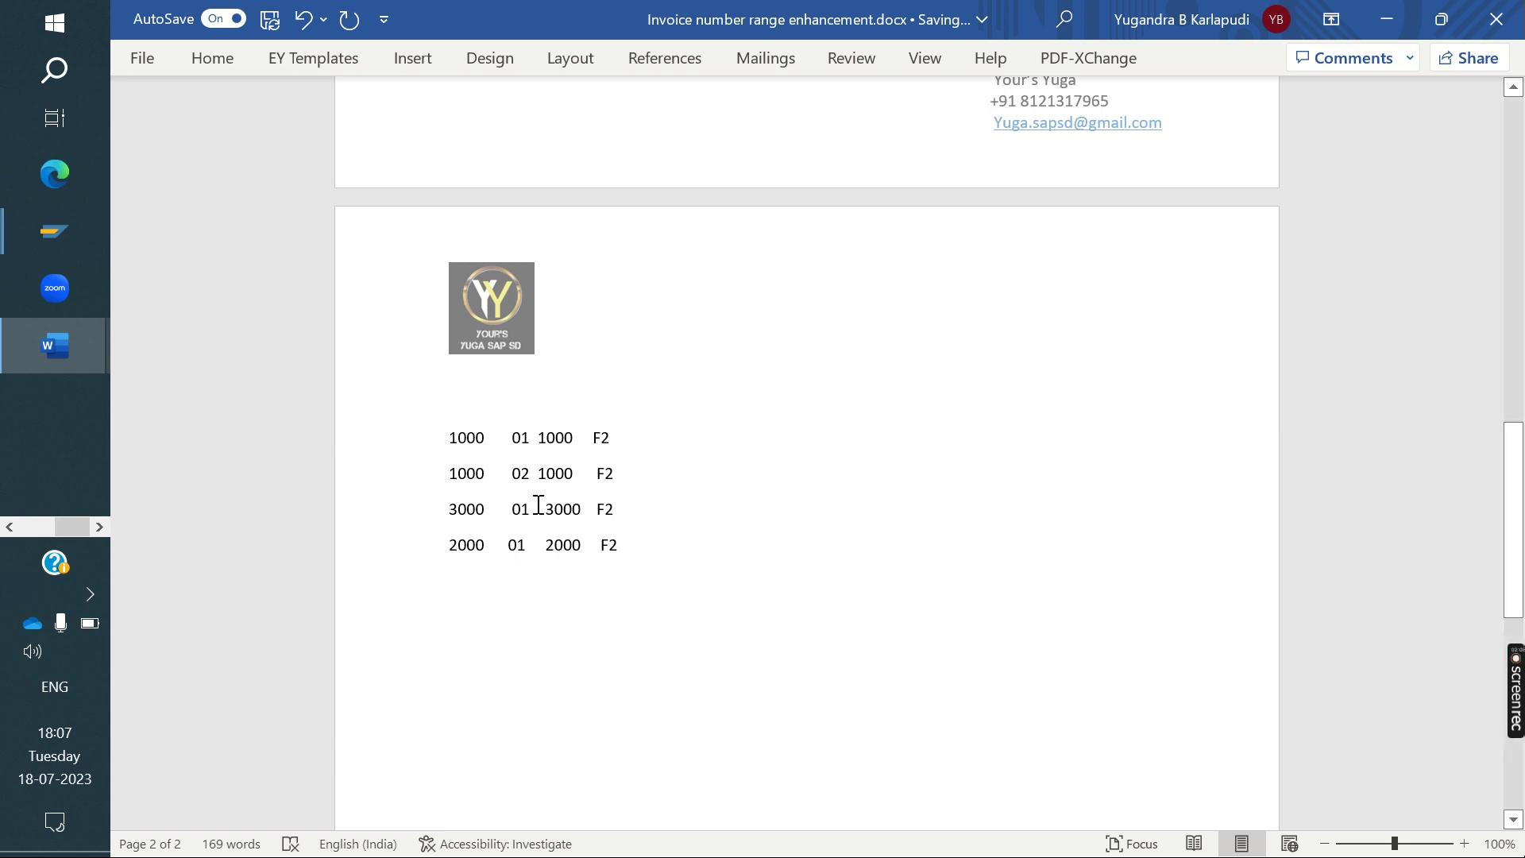
{"action": "left_click_drag", "start_coordinate": [448, 425], "coordinate": [488, 542]}
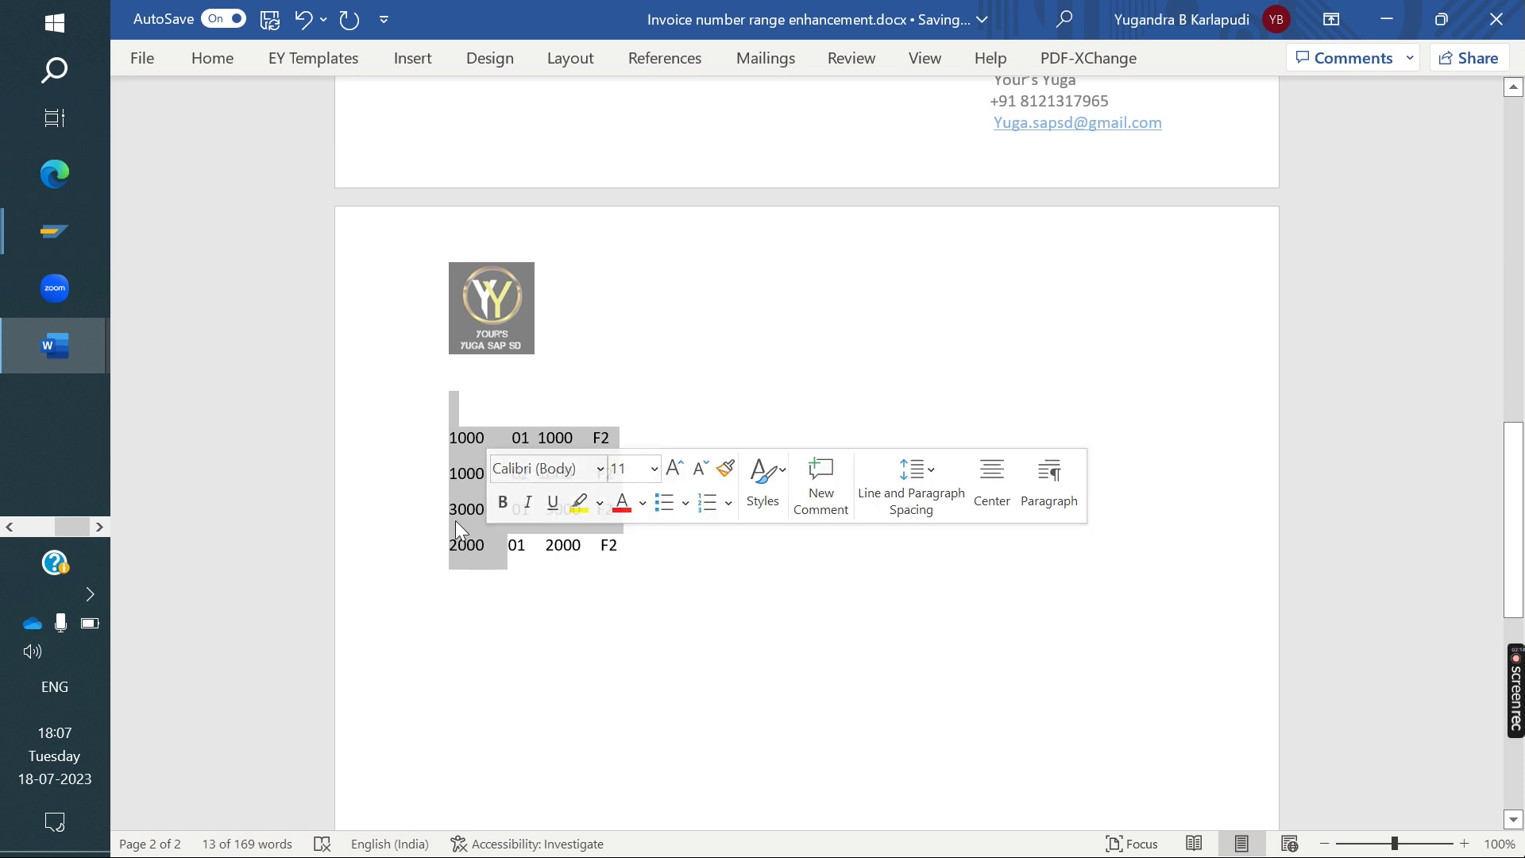
{"action": "left_click", "coordinate": [465, 564]}
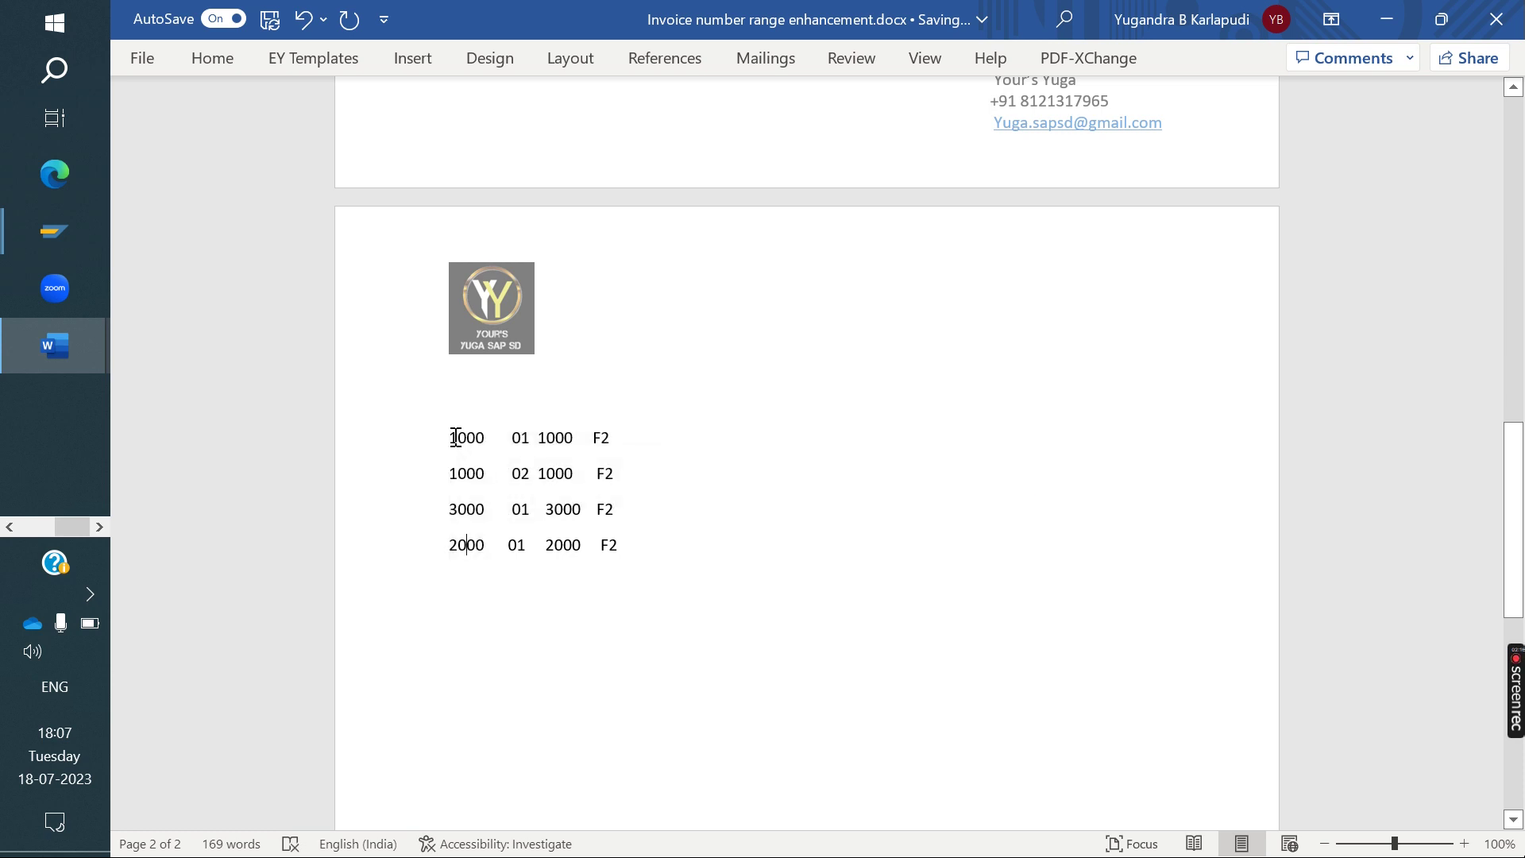
{"action": "left_click_drag", "start_coordinate": [450, 437], "coordinate": [605, 440]}
{"action": "key", "text": "Right"}
{"action": "type", "text": "100000000000"}
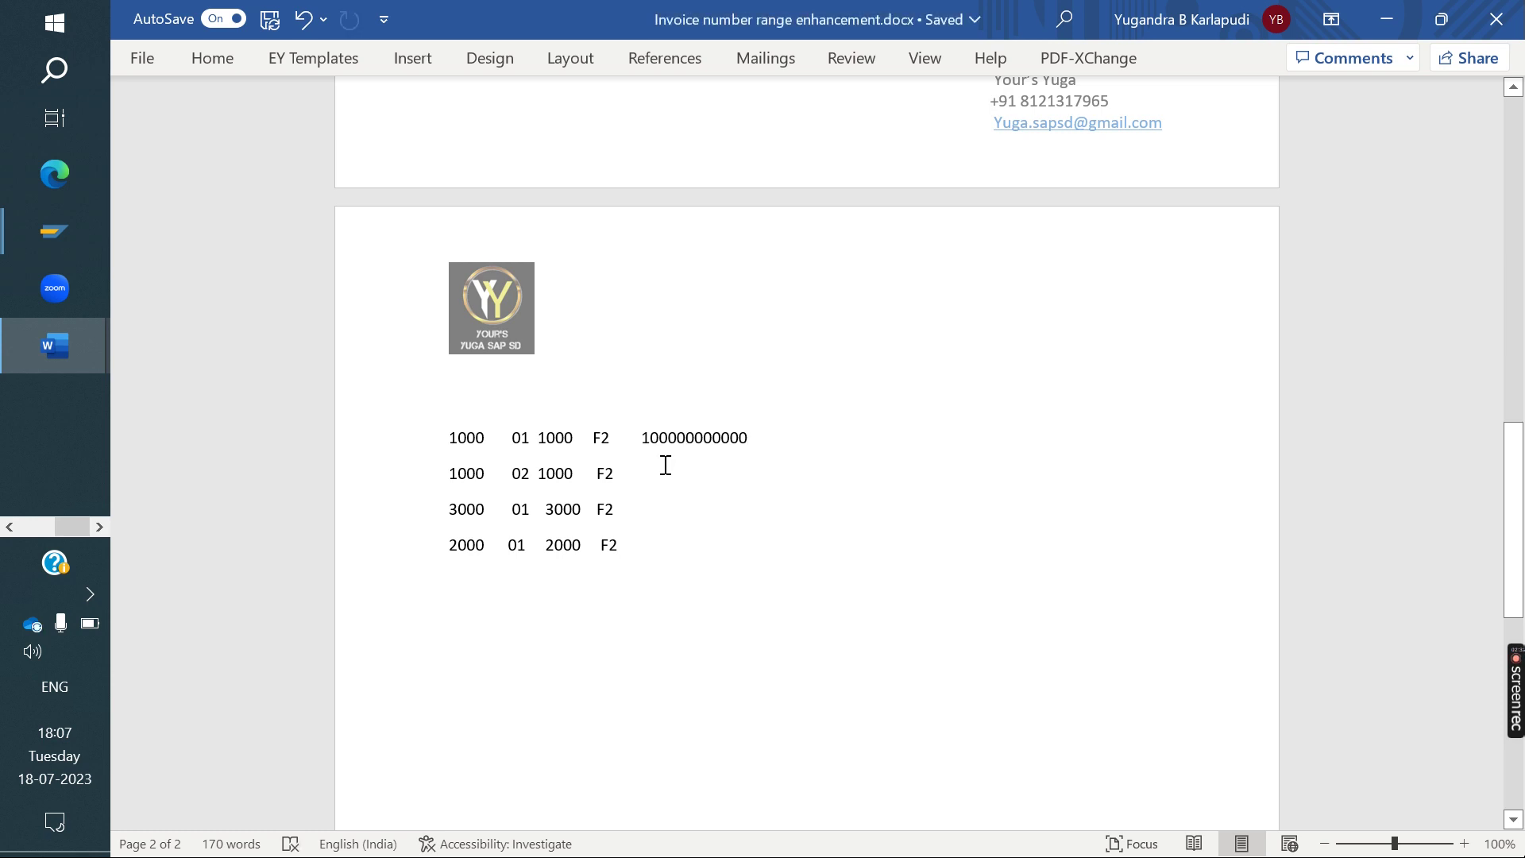
{"action": "left_click_drag", "start_coordinate": [451, 473], "coordinate": [490, 473]}
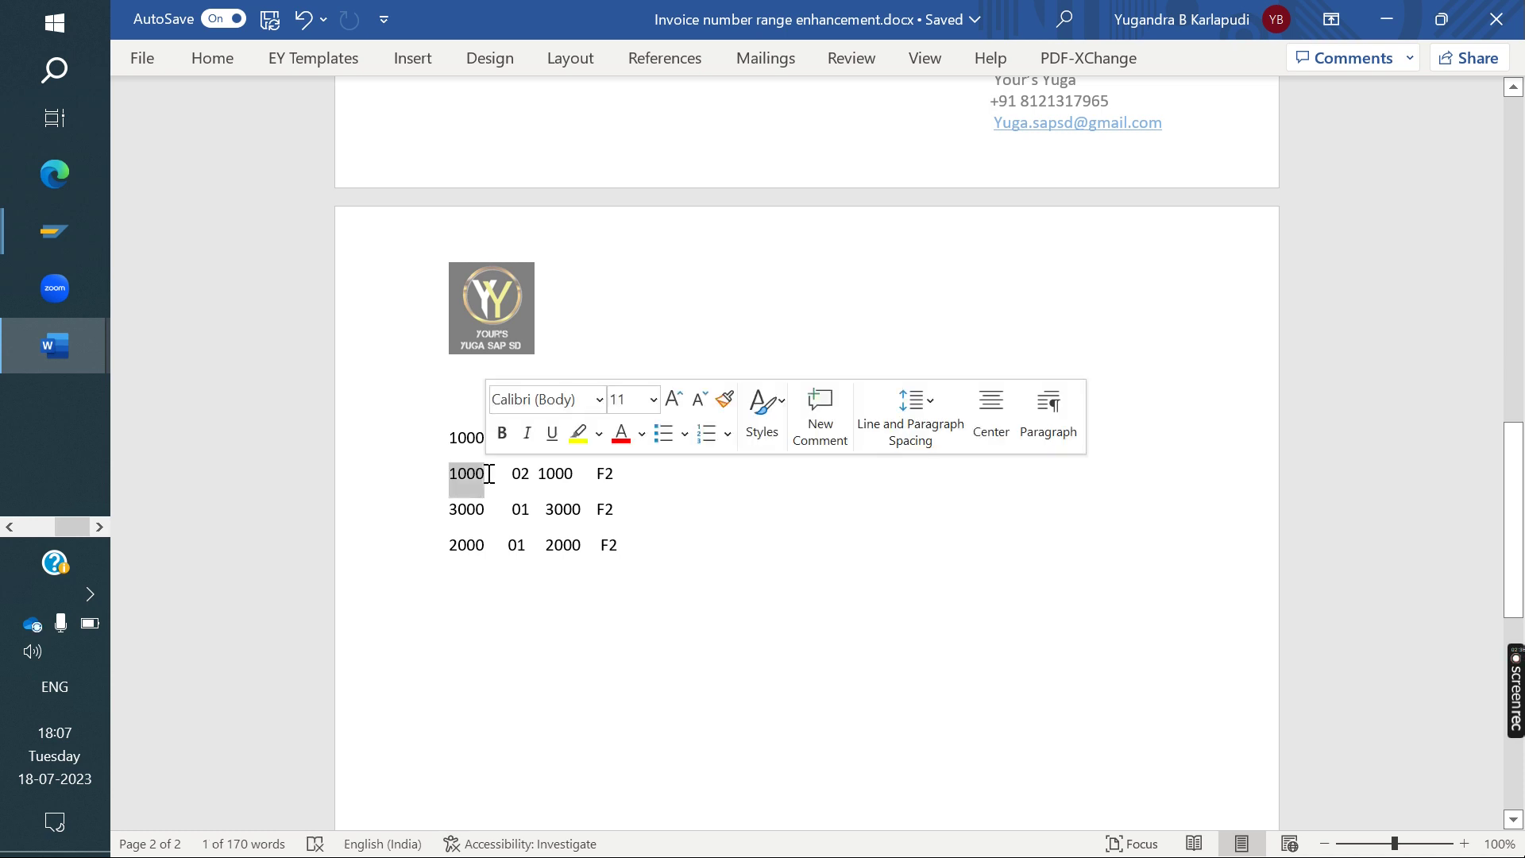
{"action": "left_click", "coordinate": [590, 474]}
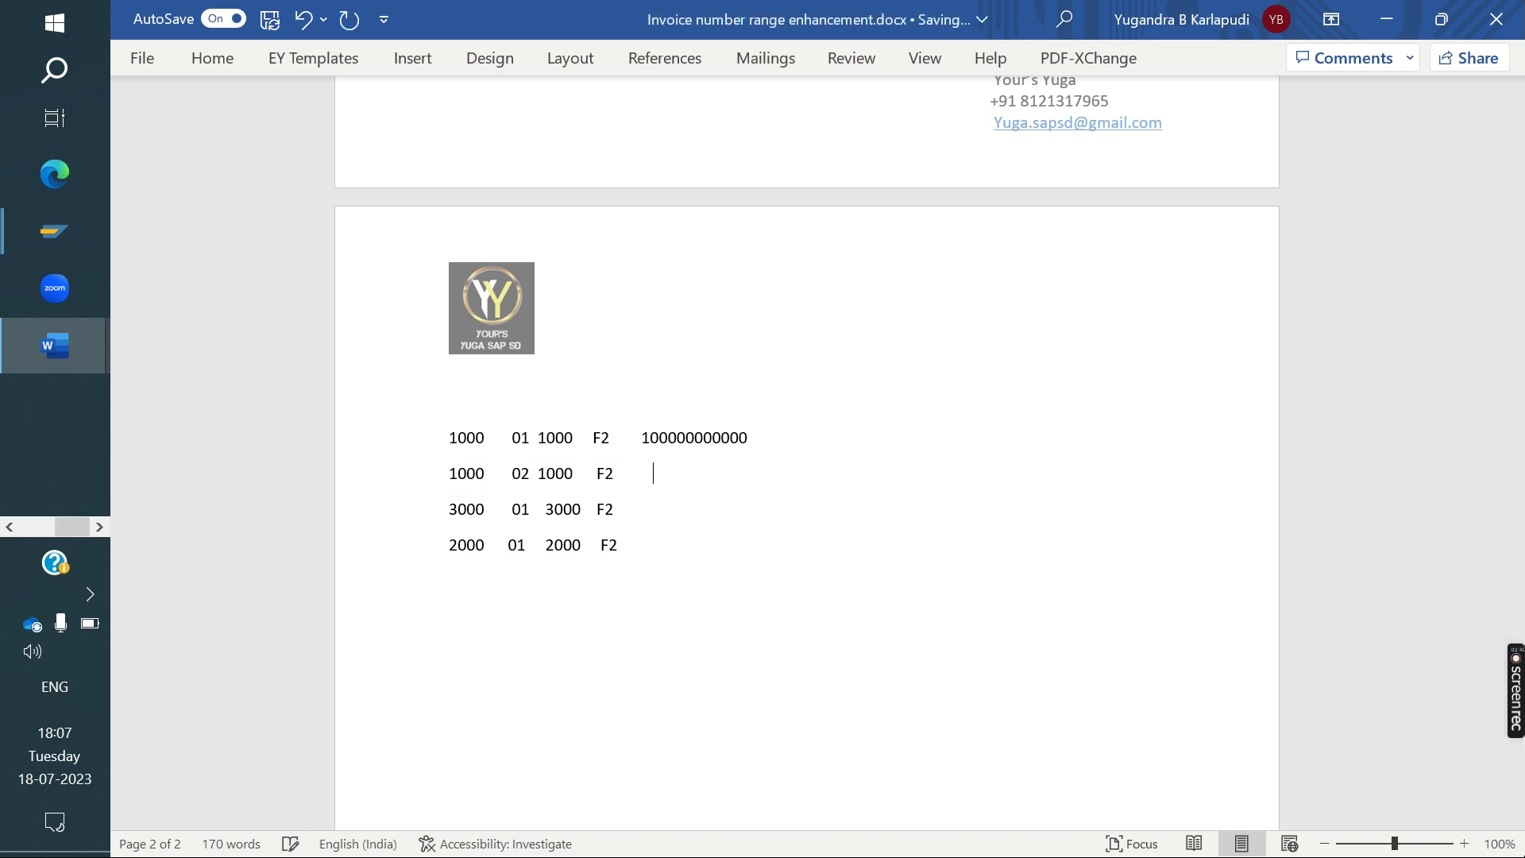
{"action": "type", "text": "120000000000"}
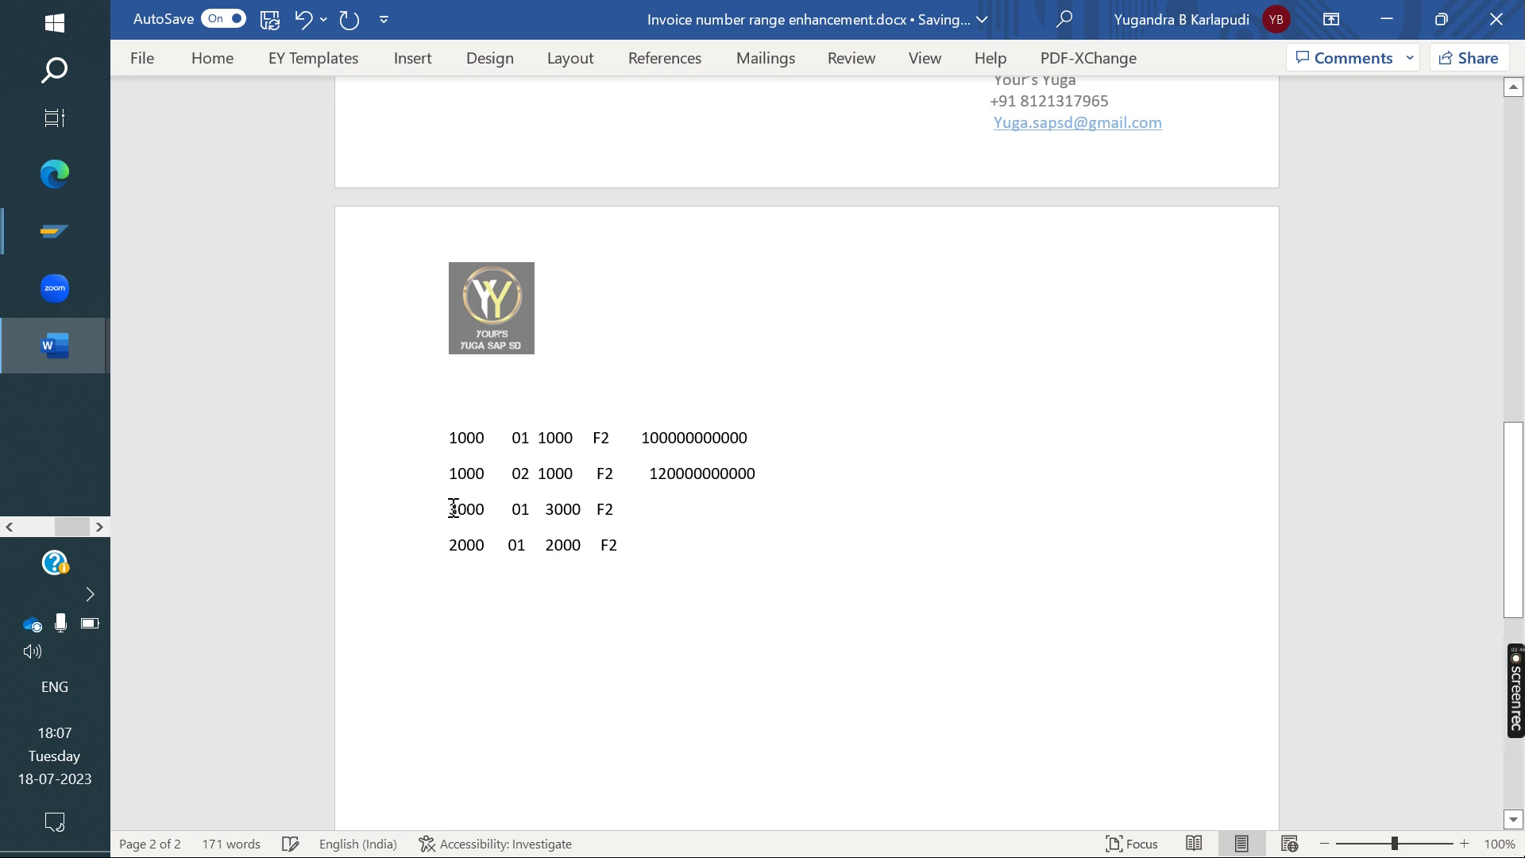
{"action": "left_click", "coordinate": [658, 508]}
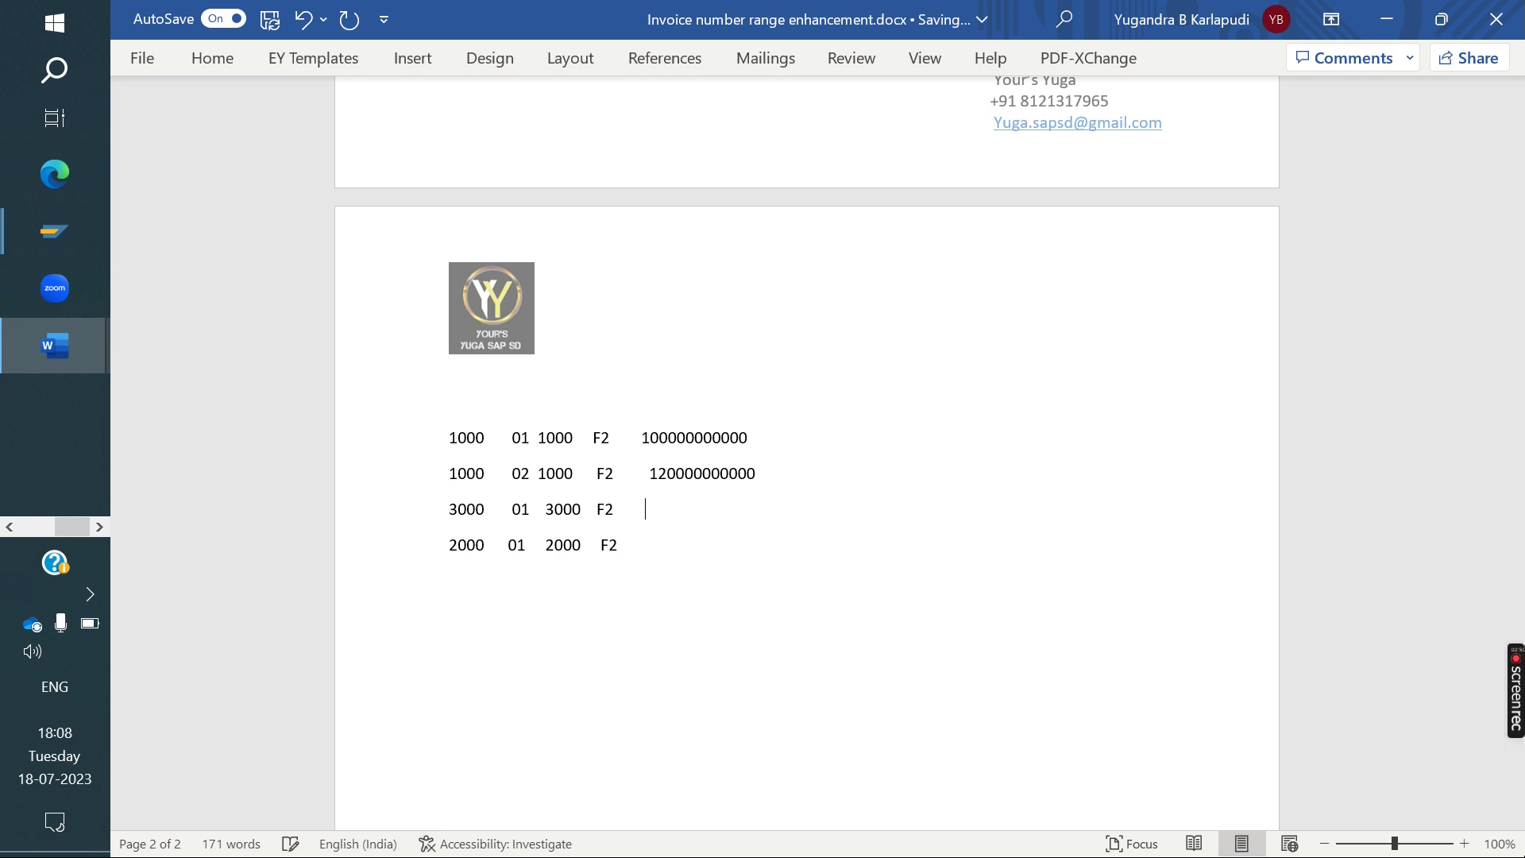
{"action": "left_click_drag", "start_coordinate": [596, 515], "coordinate": [469, 512]}
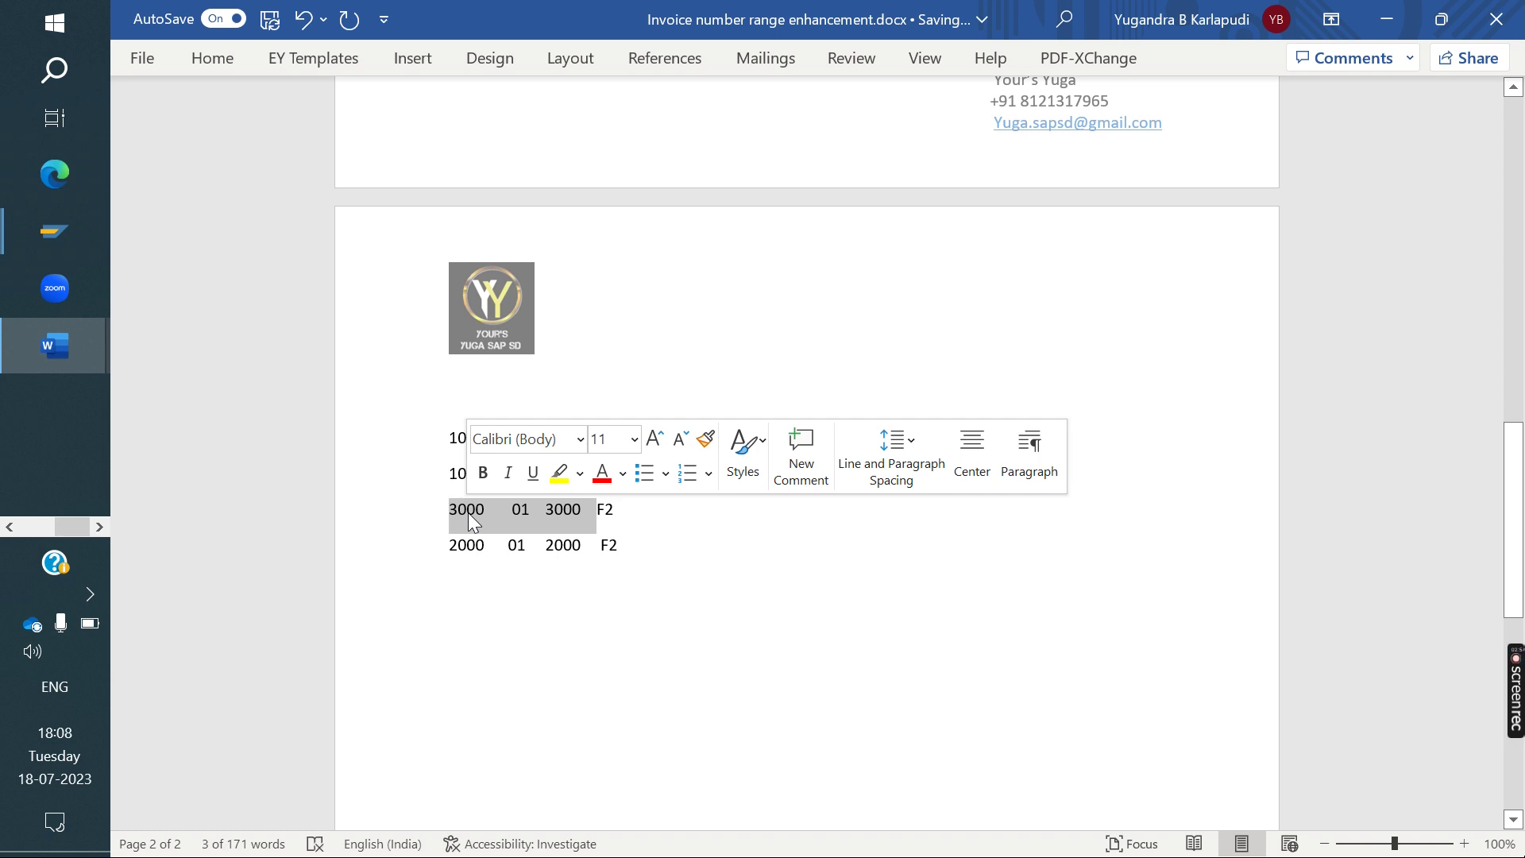
{"action": "left_click", "coordinate": [690, 511]}
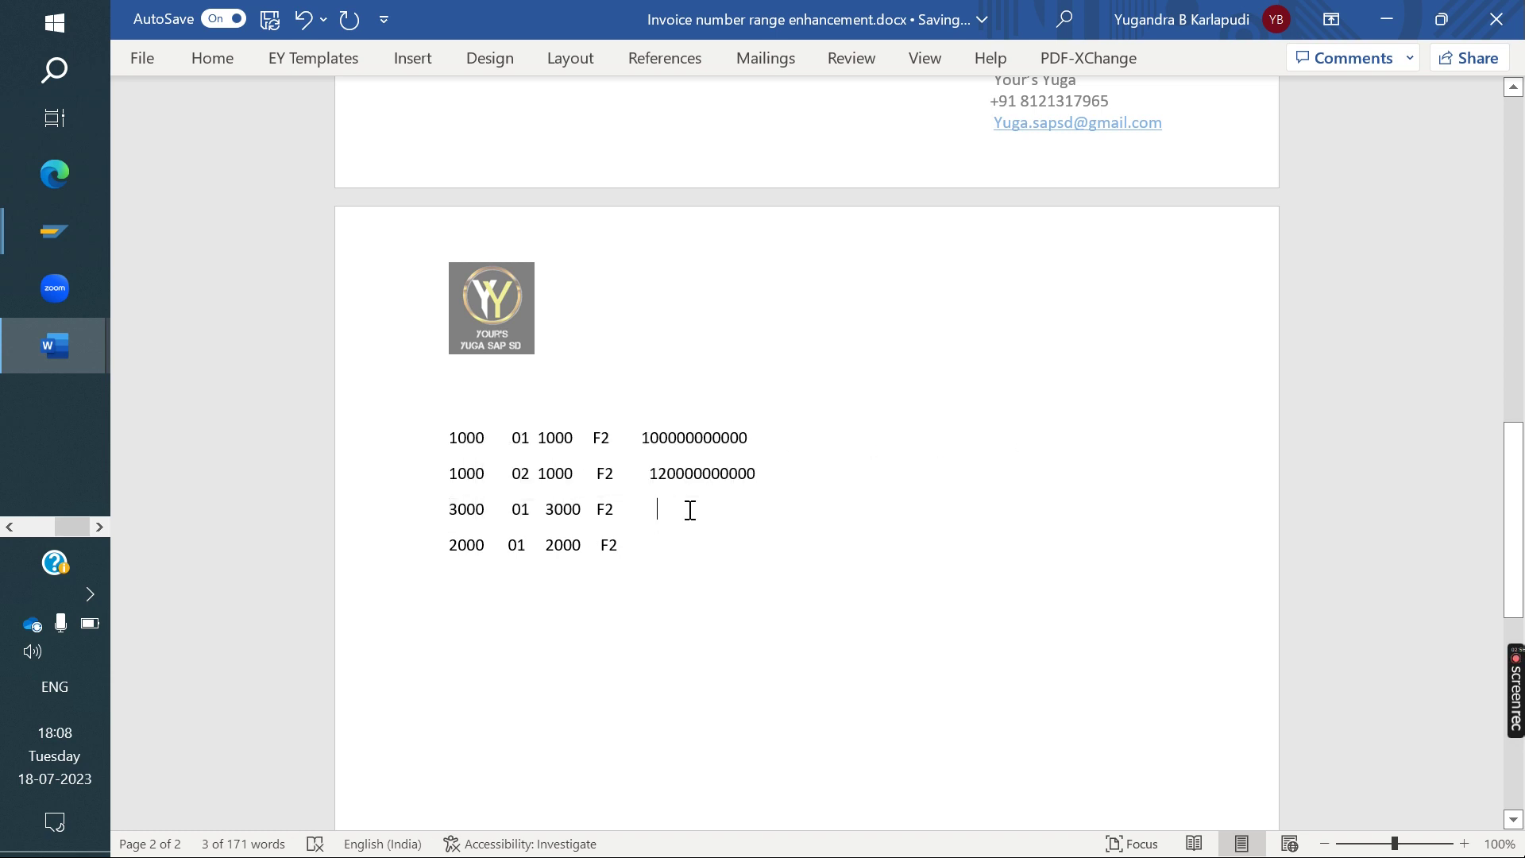
{"action": "type", "text": "30"}
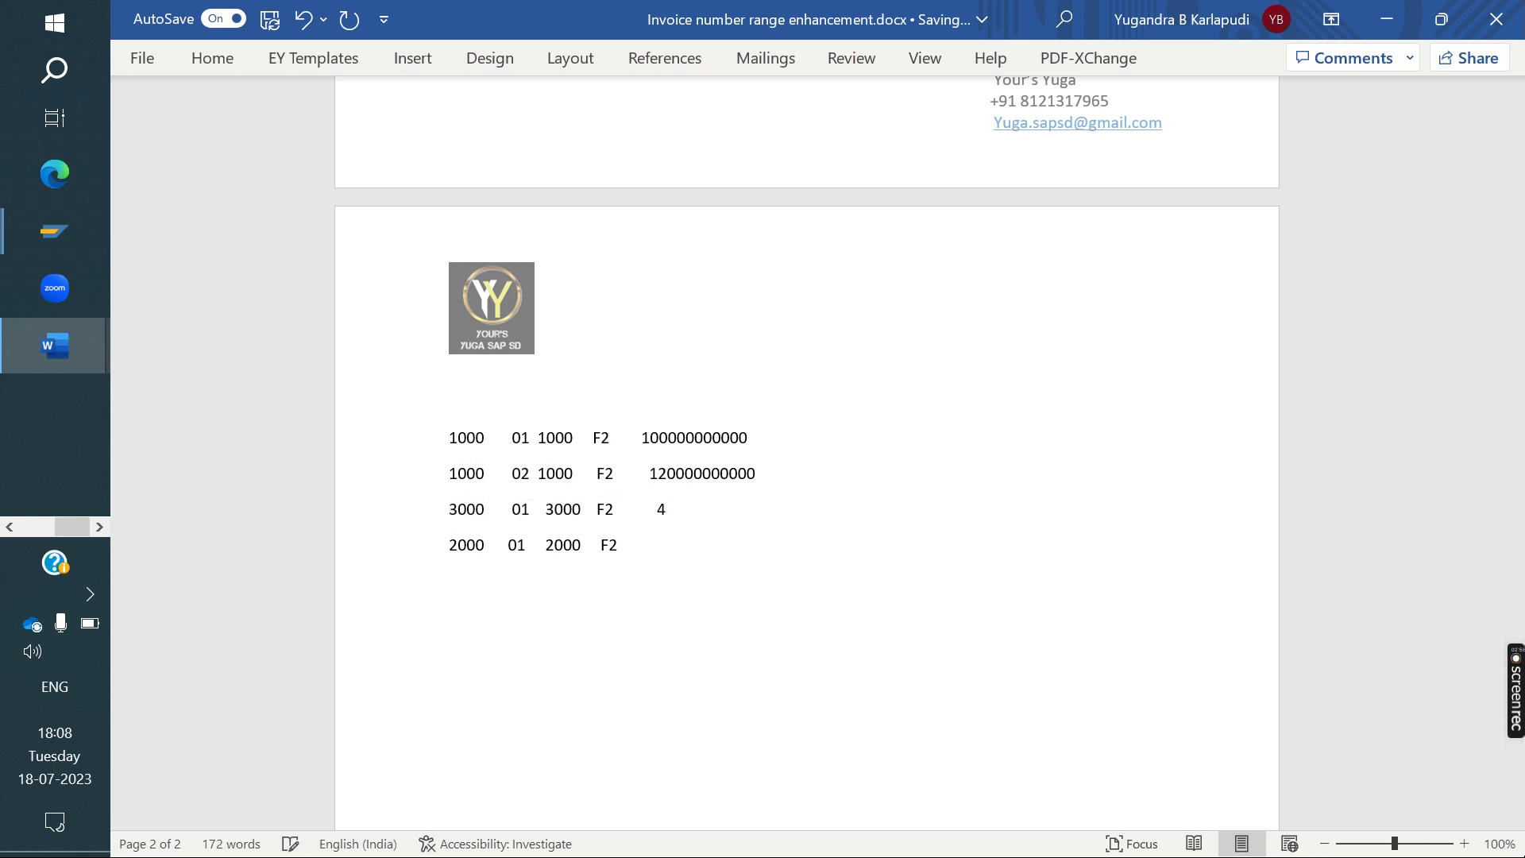
{"action": "type", "text": "000000000000"}
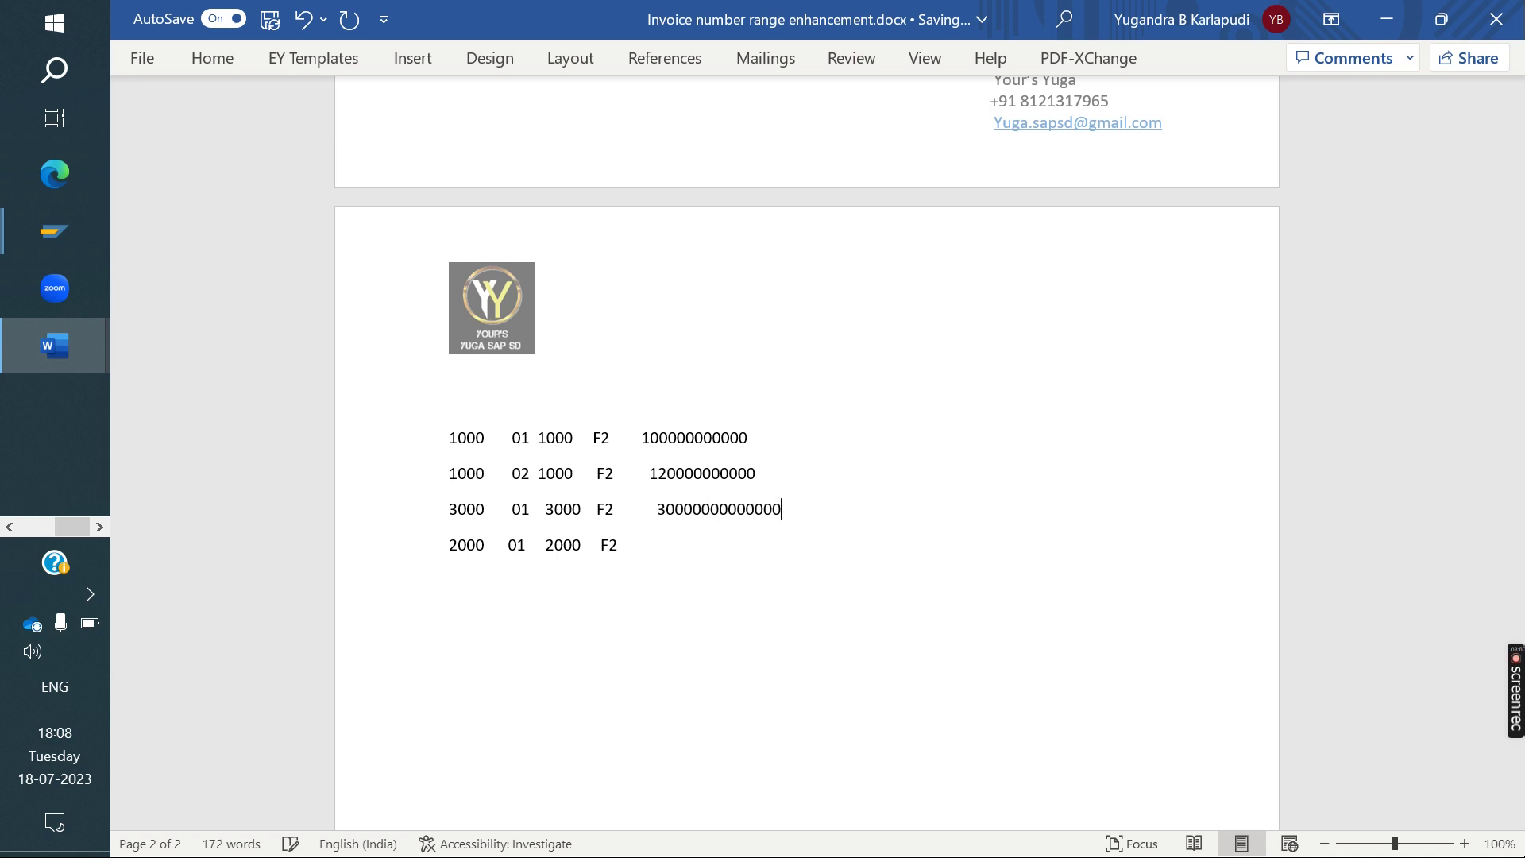
{"action": "key", "text": "Down"}
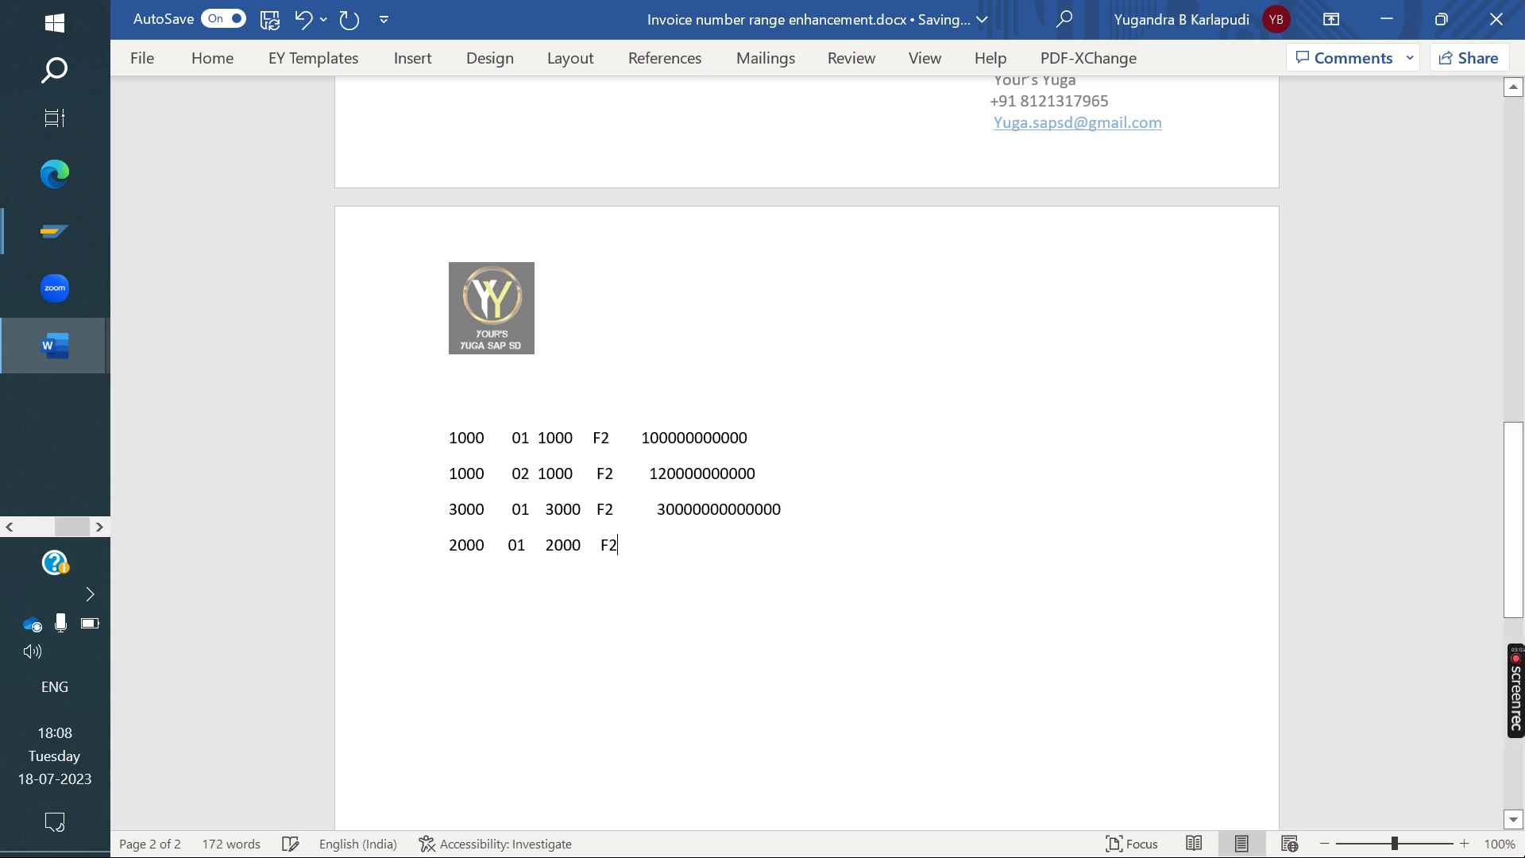
{"action": "type", "text": "2"}
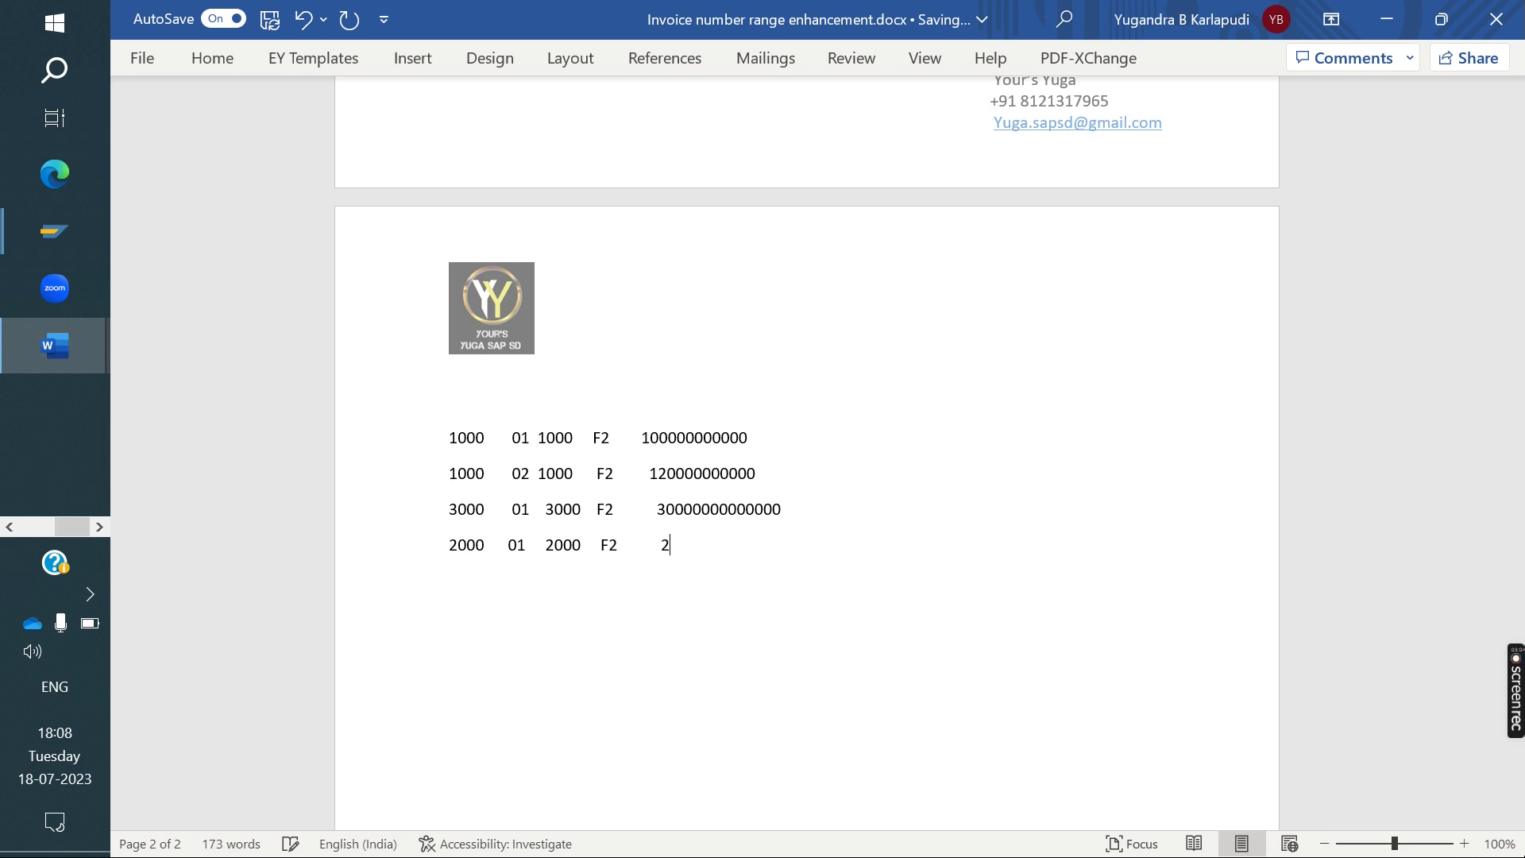
{"action": "type", "text": "0000000000000"}
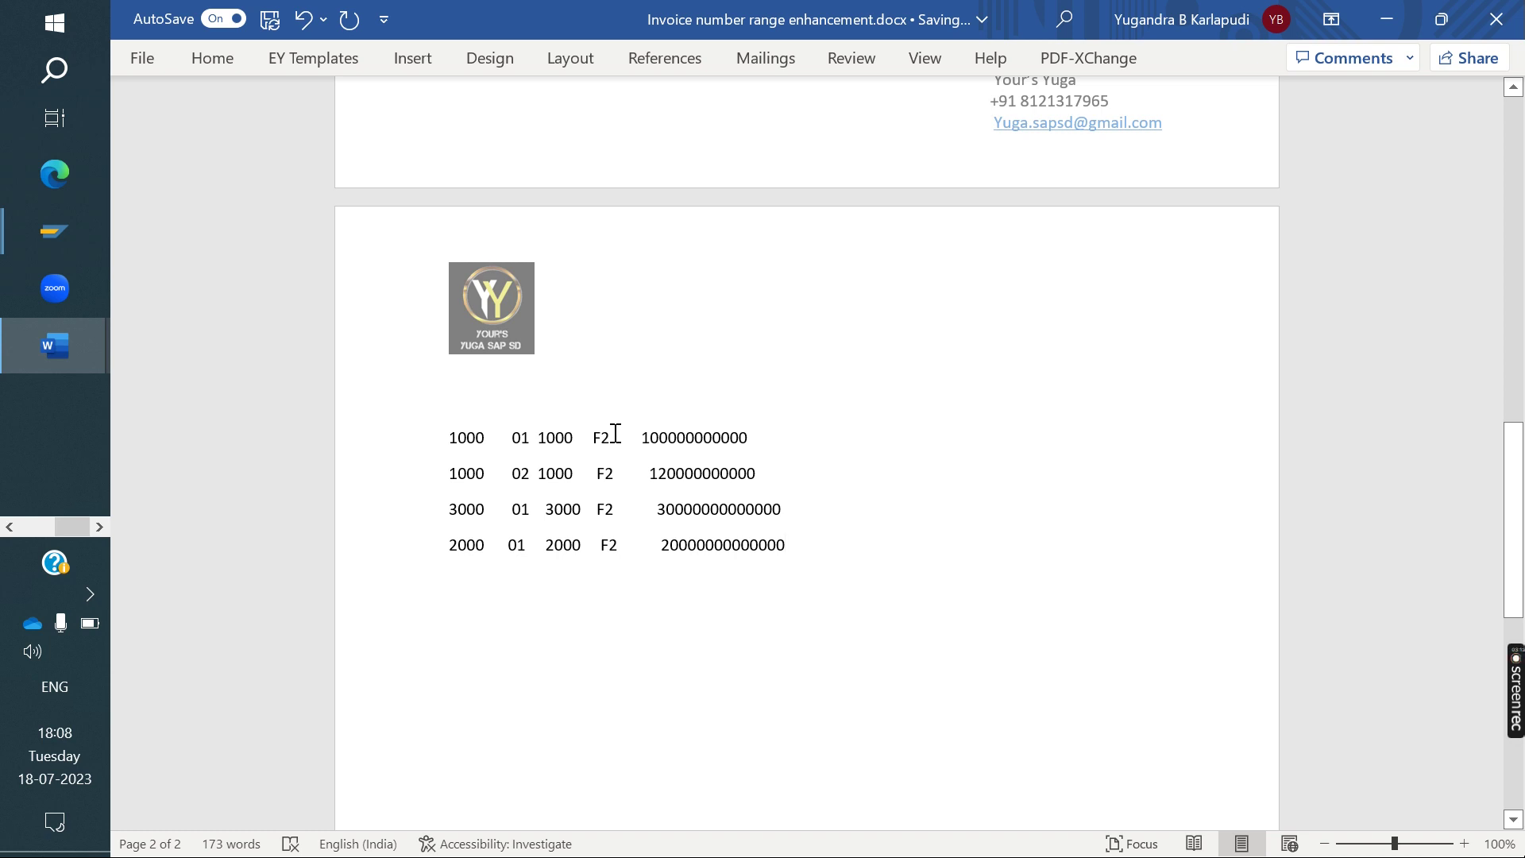
{"action": "mouse_move", "coordinate": [51, 248]}
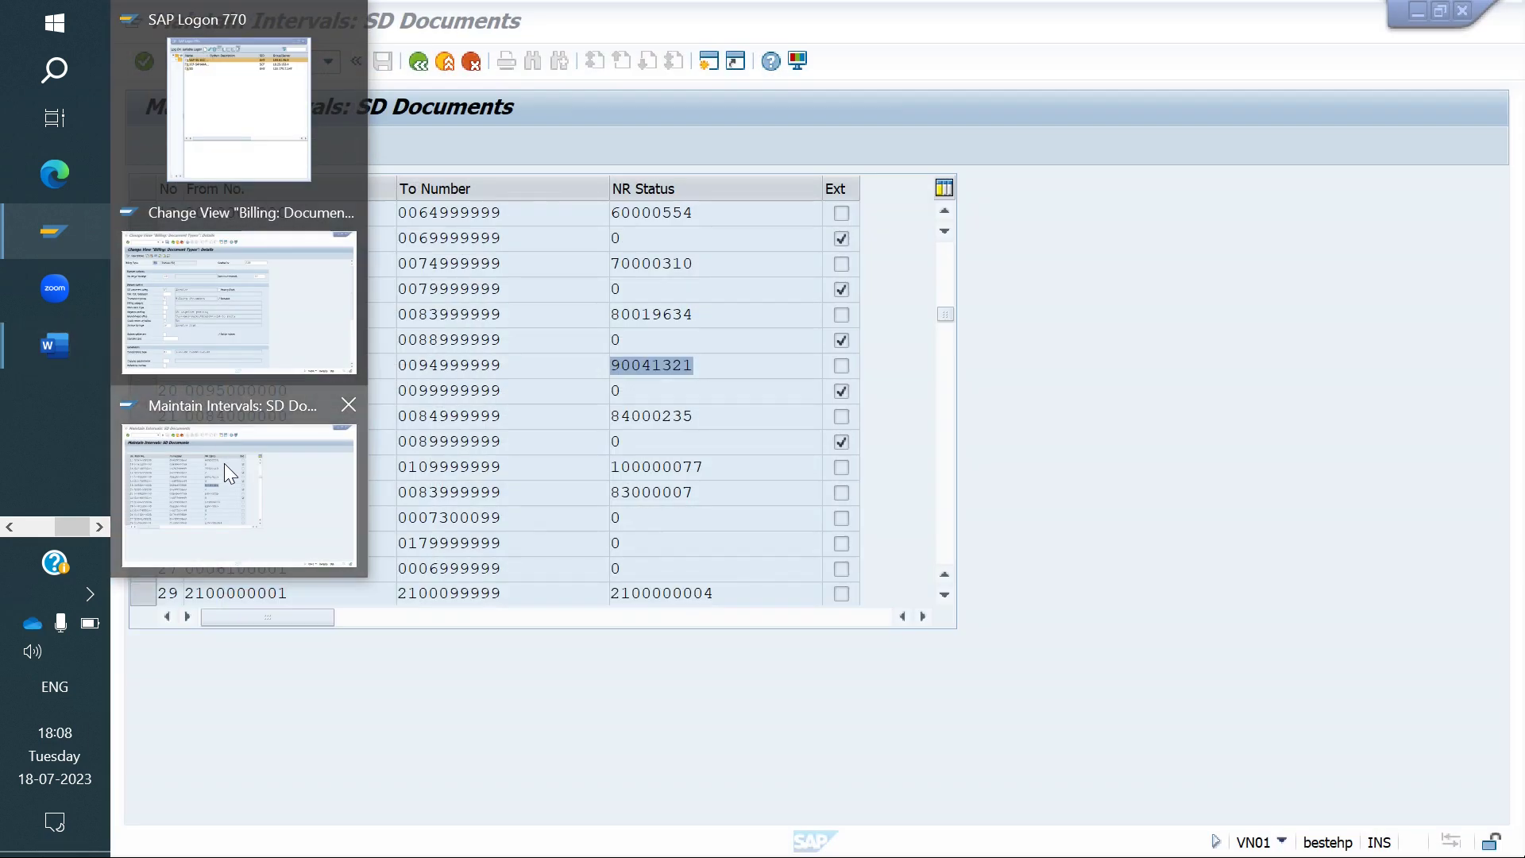
- Recheck SD interval 19 and F2's number range assignment 19, then return to the Word notes
{"action": "left_click", "coordinate": [224, 464]}
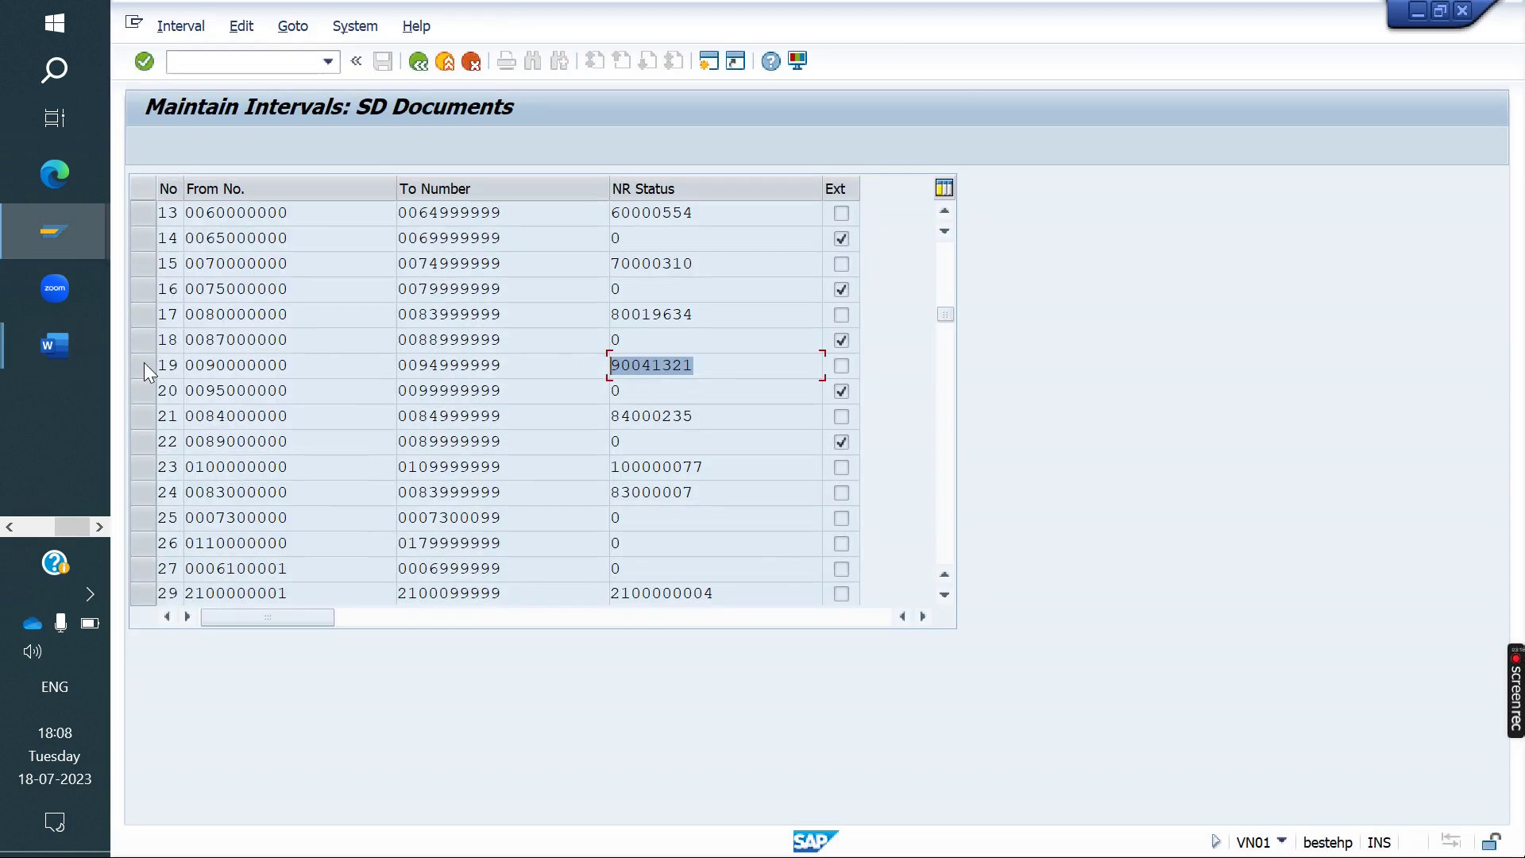
{"action": "mouse_move", "coordinate": [39, 225]}
{"action": "left_click", "coordinate": [224, 313]}
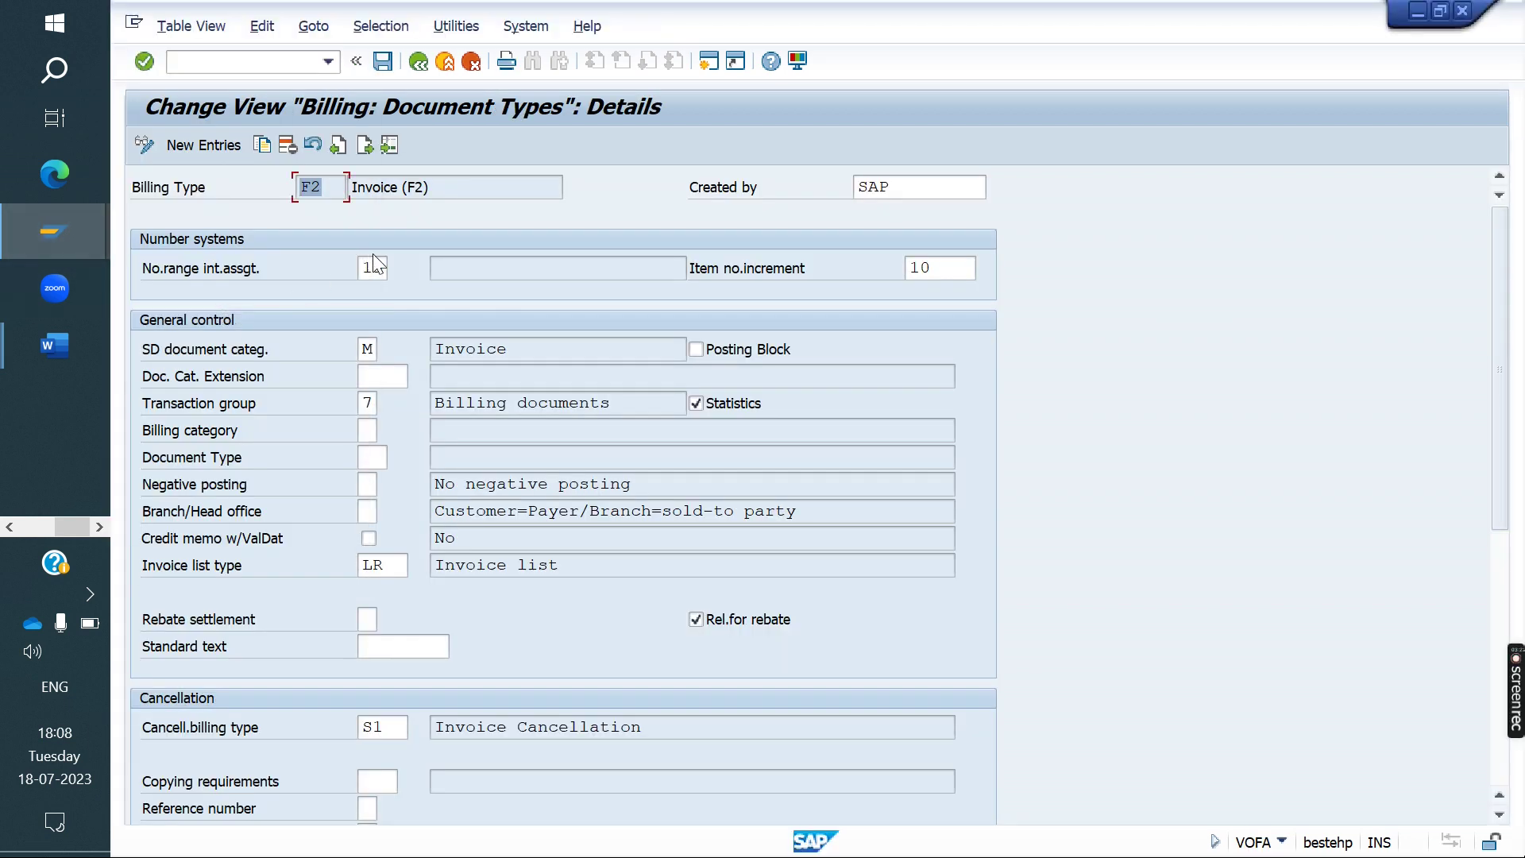
{"action": "mouse_move", "coordinate": [36, 355]}
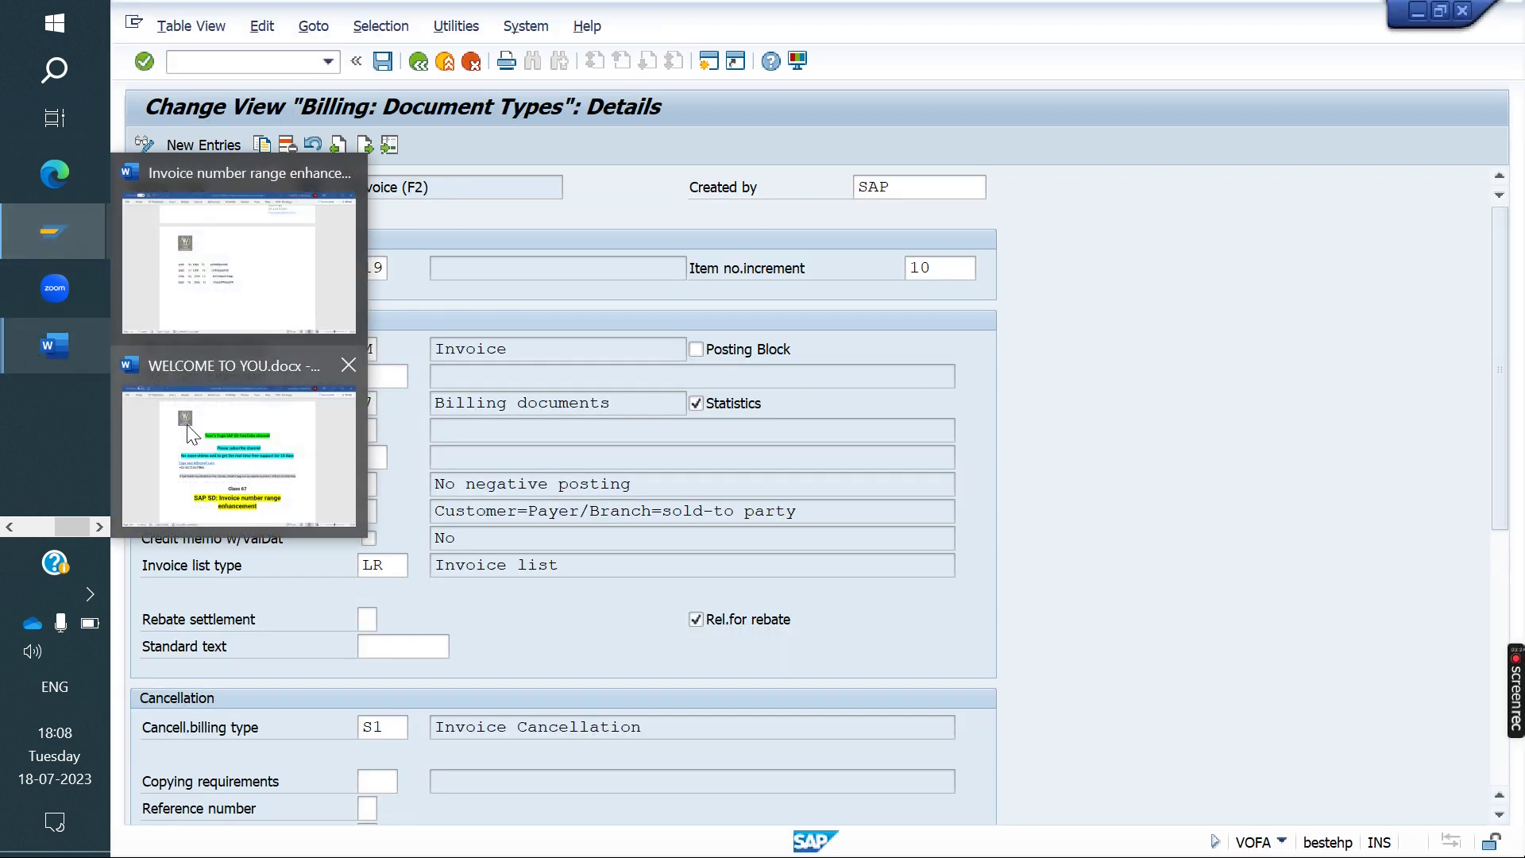
{"action": "left_click", "coordinate": [258, 226]}
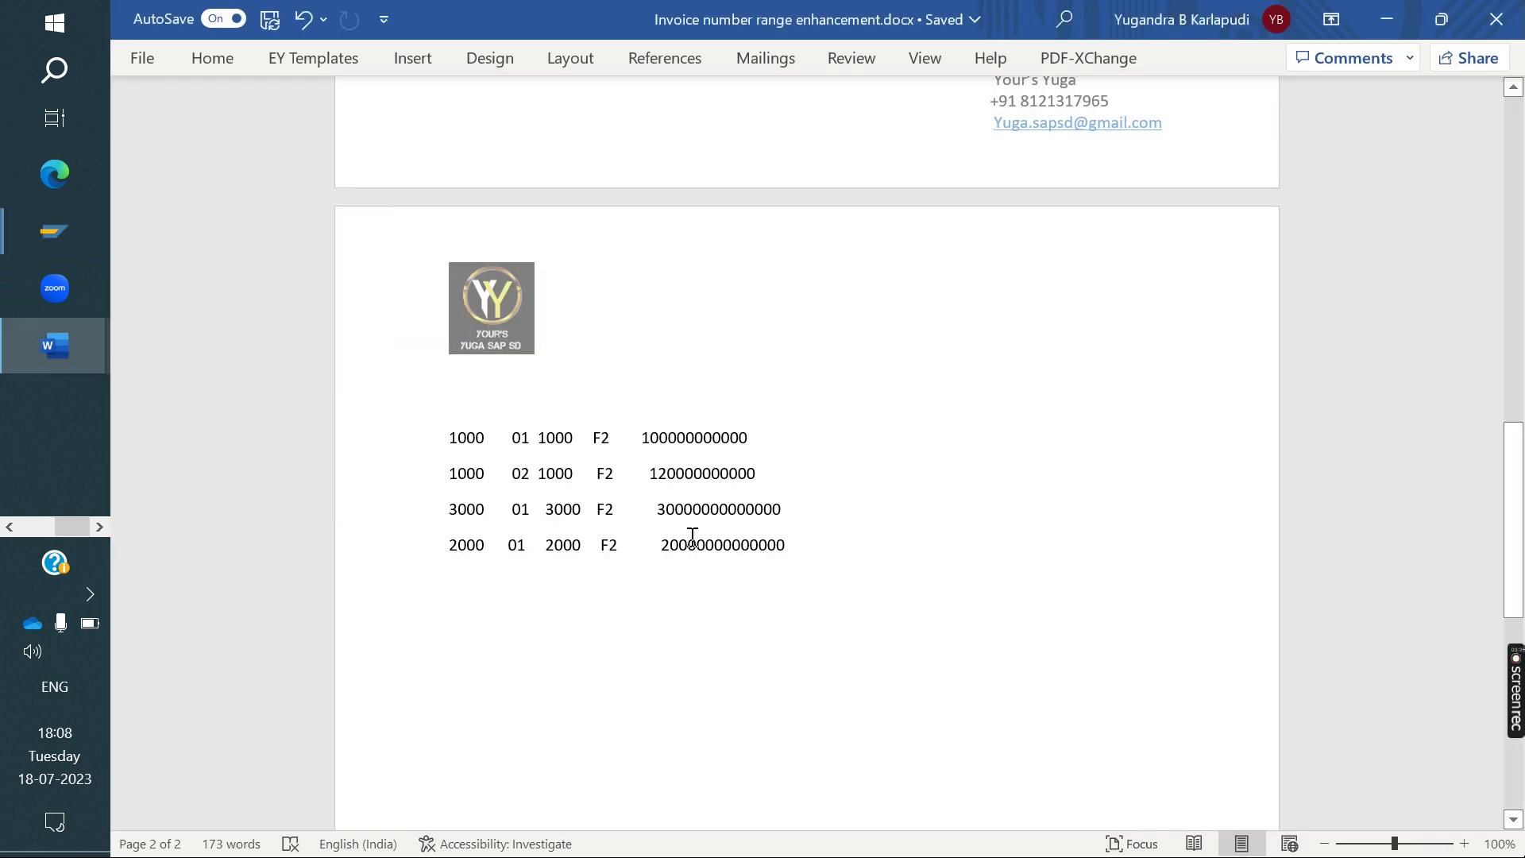
- Remove extra spaces before the long numbers so all four F2 rows' number column aligns
{"action": "key", "text": "ctrl+z"}
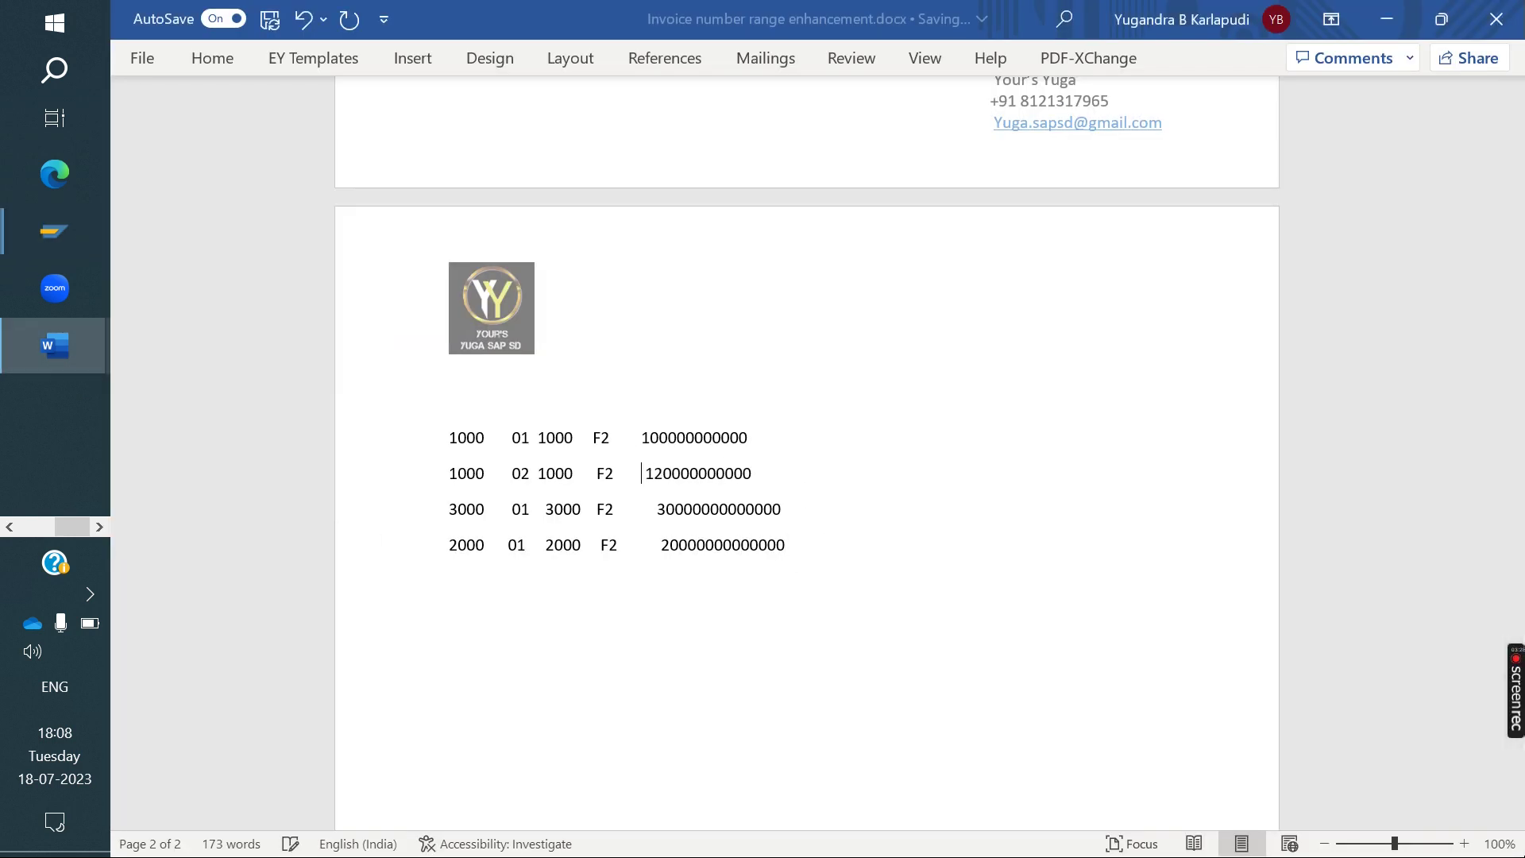
{"action": "key", "text": "BackSpace"}
{"action": "key", "text": "BackSpace"}
{"action": "key", "text": "BackSpace"}
{"action": "left_click_drag", "start_coordinate": [594, 437], "coordinate": [470, 436]}
{"action": "left_click_drag", "start_coordinate": [611, 439], "coordinate": [471, 438]}
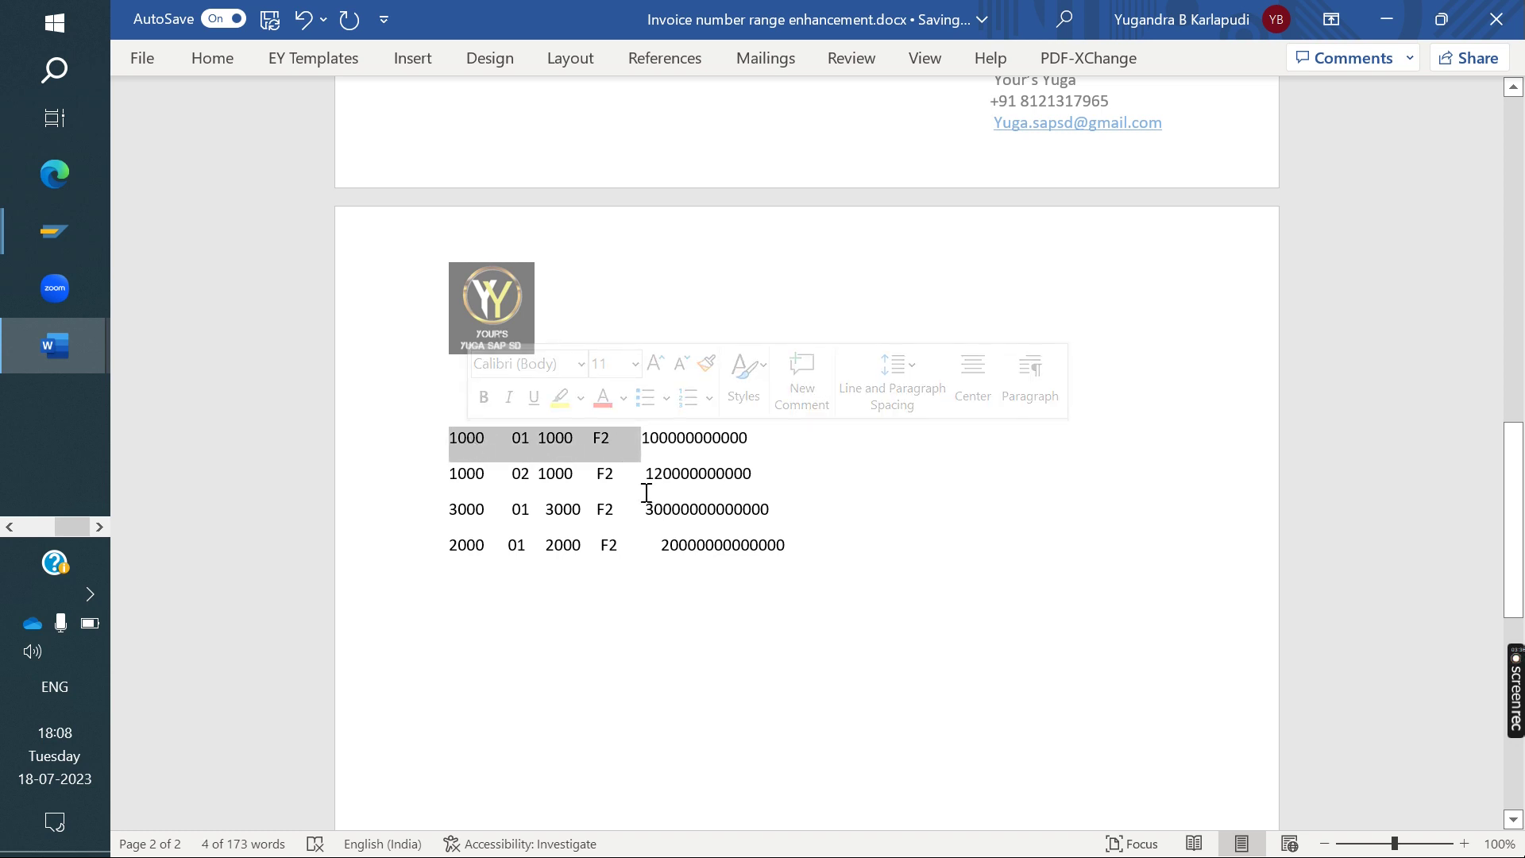
{"action": "left_click_drag", "start_coordinate": [644, 476], "coordinate": [449, 474]}
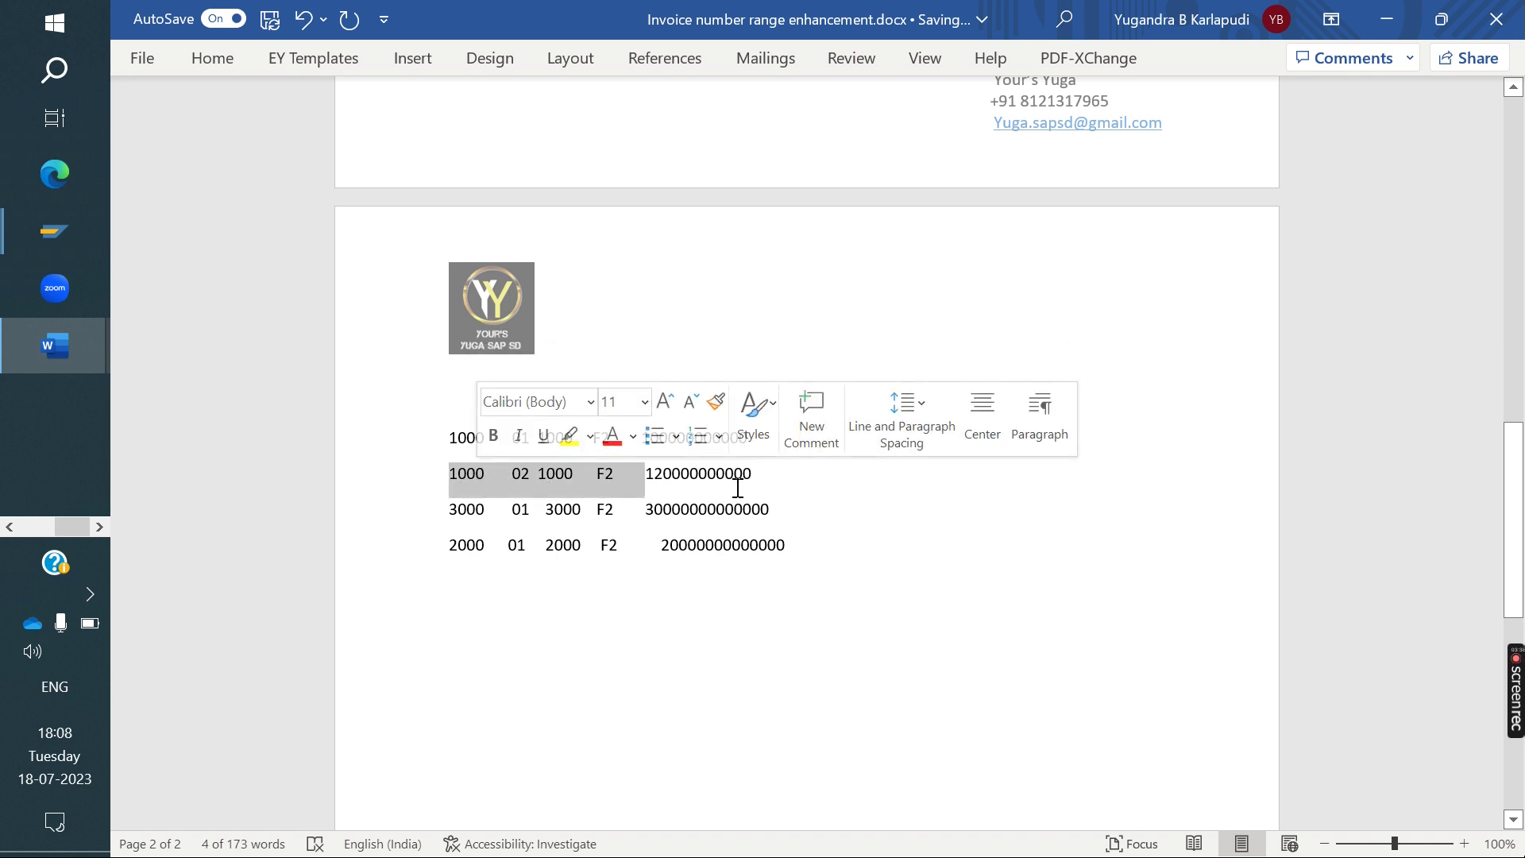
{"action": "left_click_drag", "start_coordinate": [643, 515], "coordinate": [449, 511]}
{"action": "left_click", "coordinate": [663, 543]}
{"action": "key", "text": "BackSpace"}
{"action": "key", "text": "BackSpace"}
{"action": "key", "text": "BackSpace"}
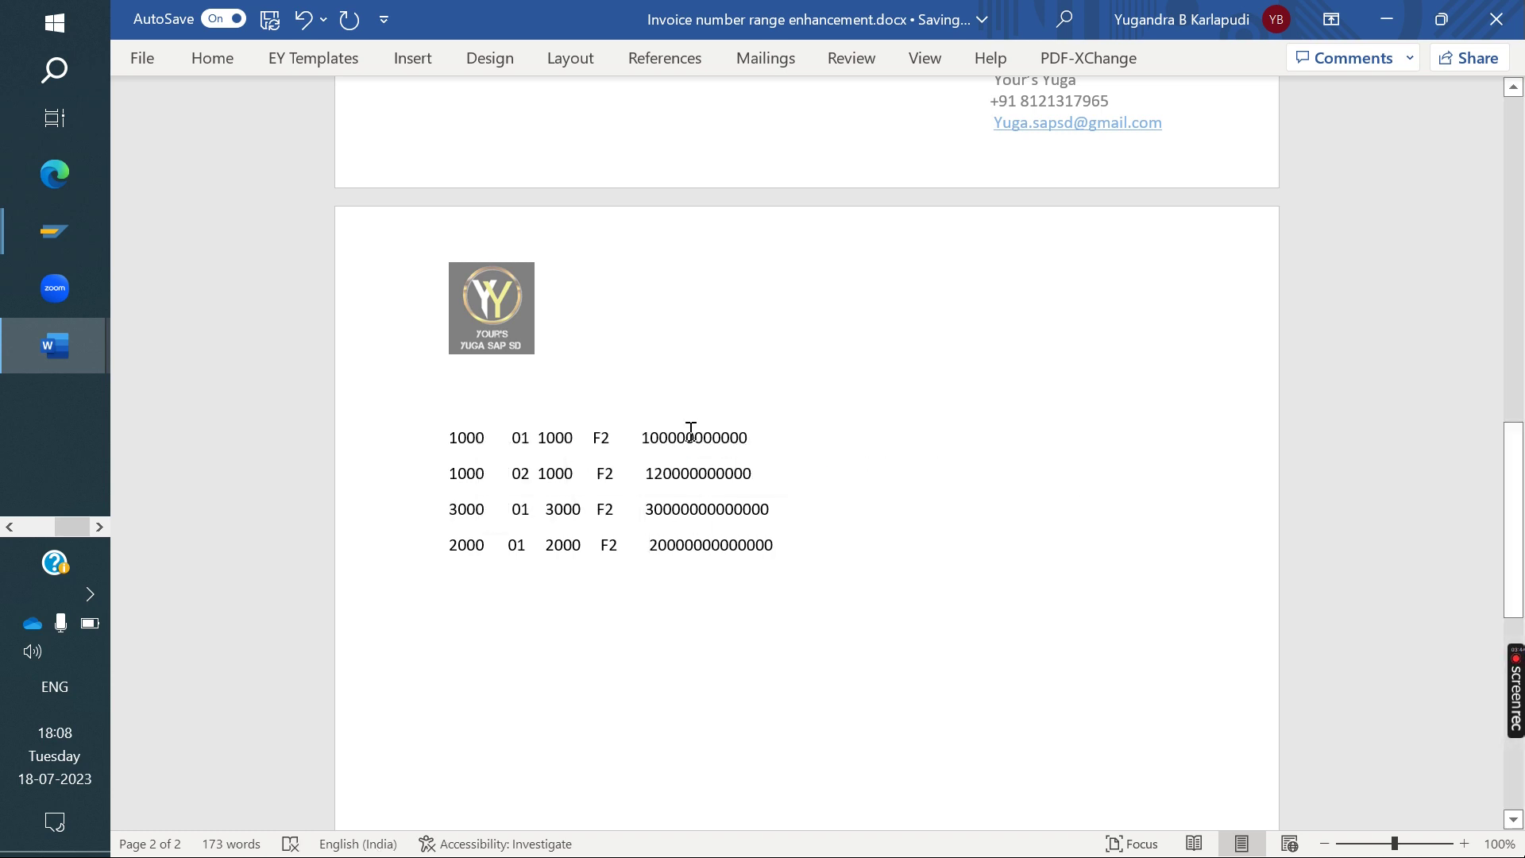
- Review SD interval 01 and F2's number range assignment 19, then return to the Word notes
{"action": "mouse_move", "coordinate": [49, 234]}
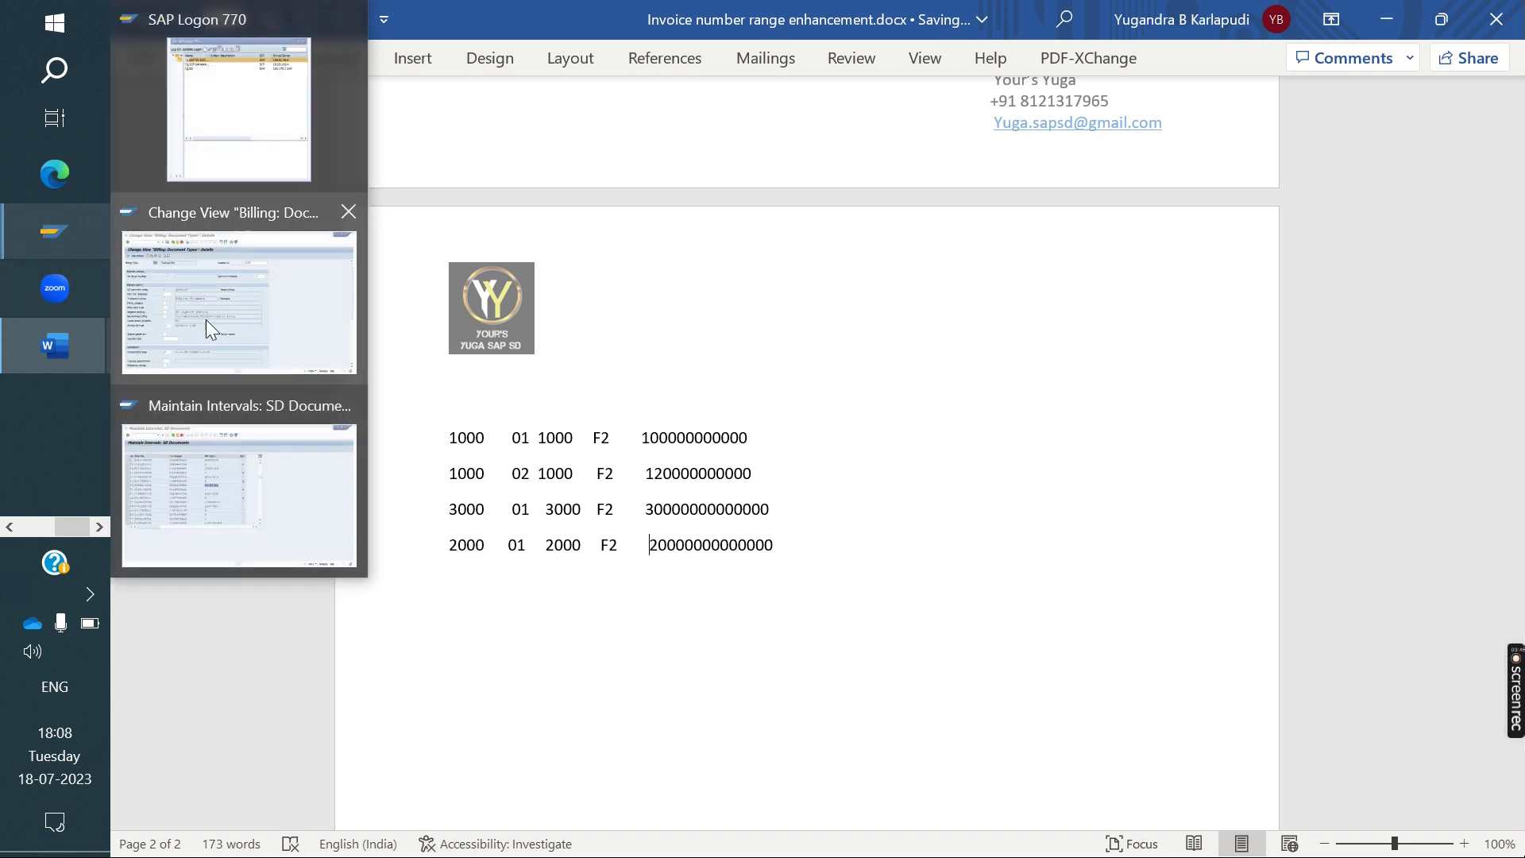
{"action": "left_click", "coordinate": [226, 471]}
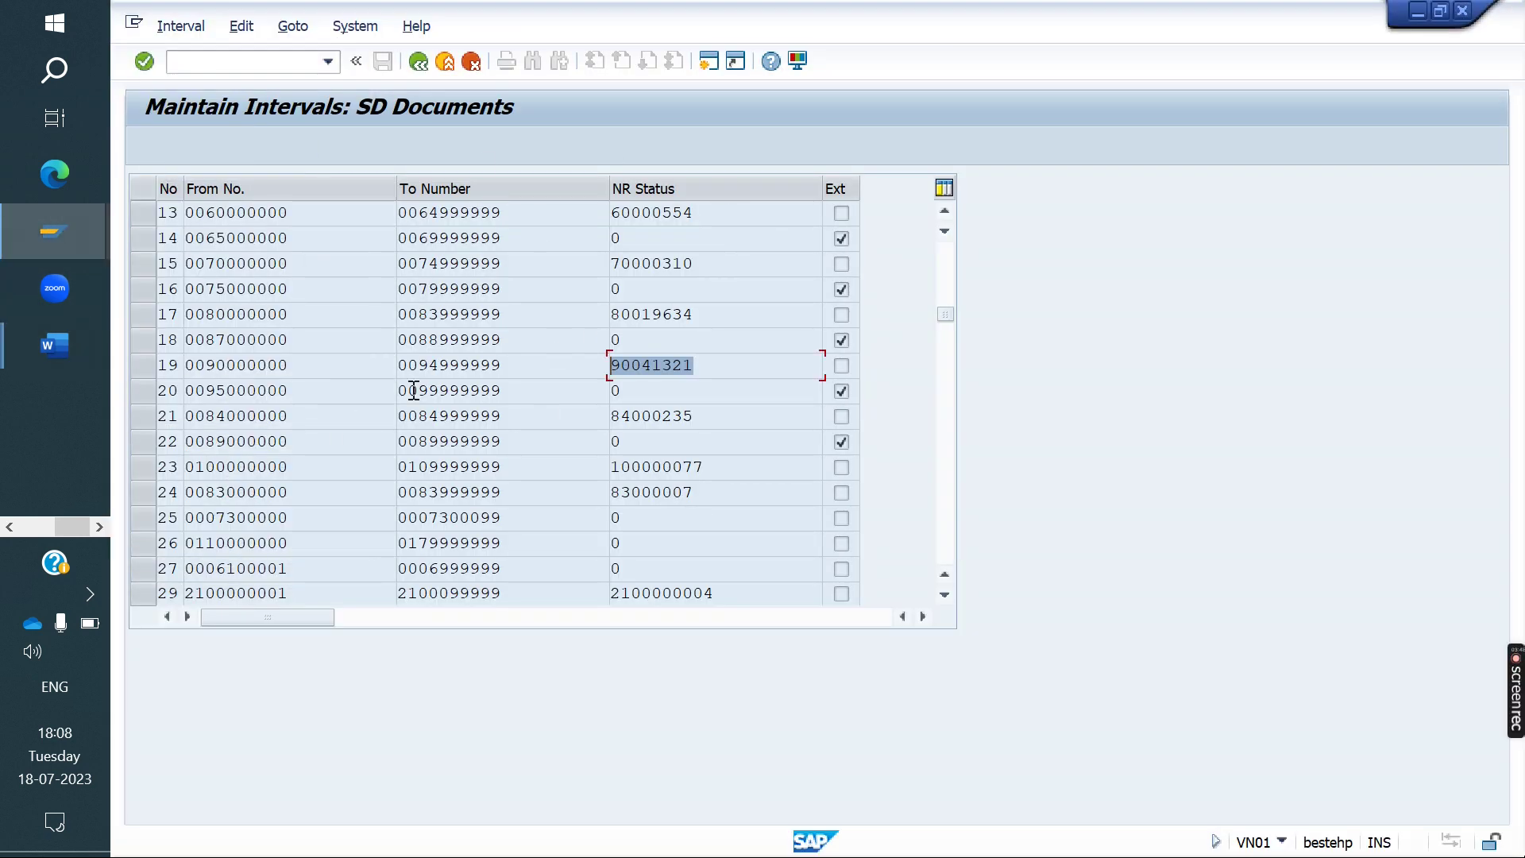
{"action": "left_click_drag", "start_coordinate": [955, 313], "coordinate": [951, 165]}
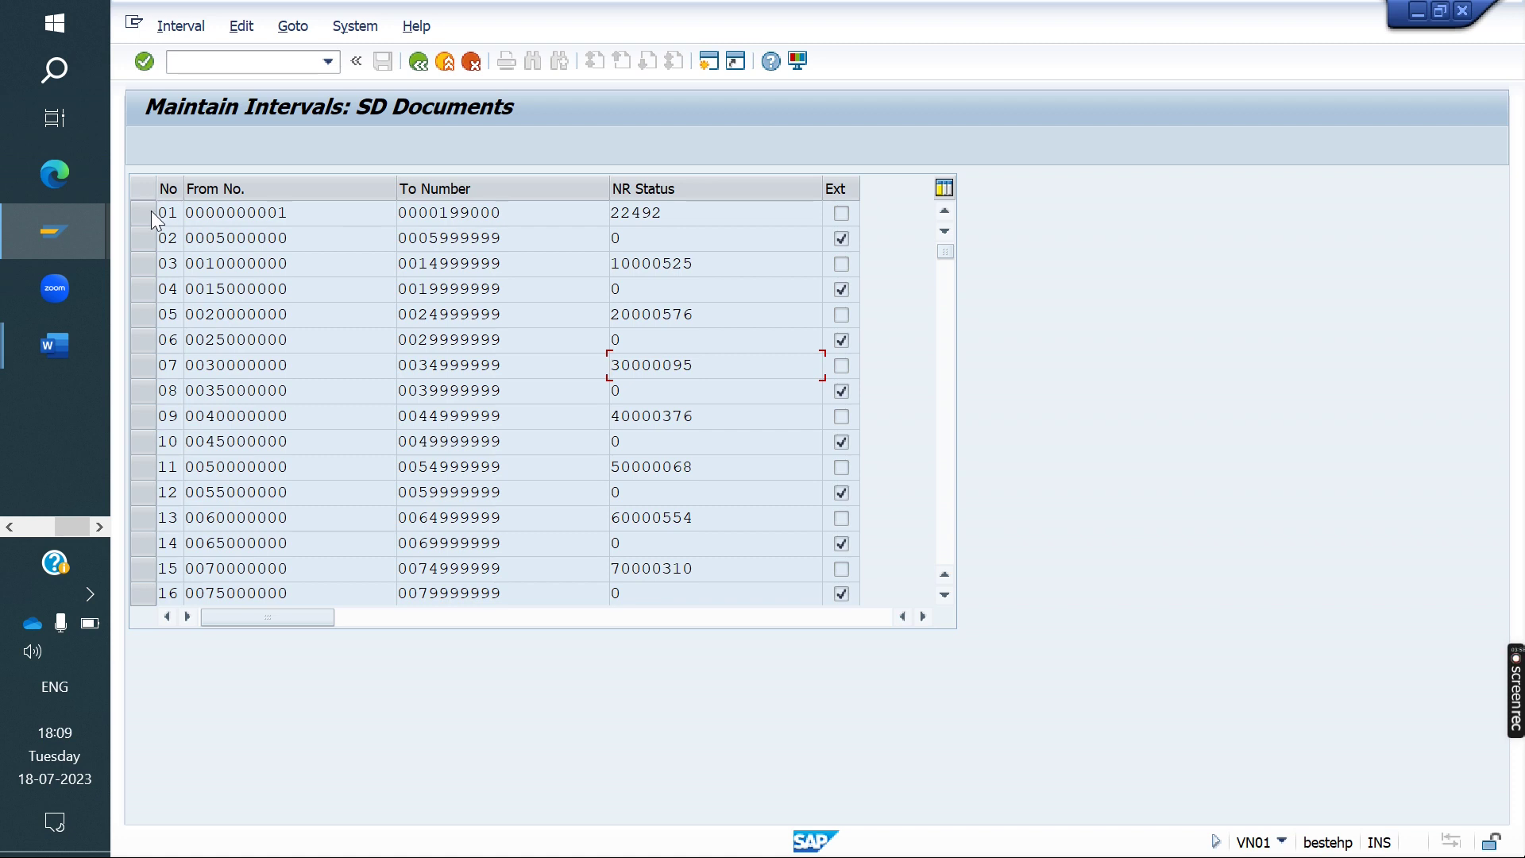
{"action": "mouse_move", "coordinate": [79, 236]}
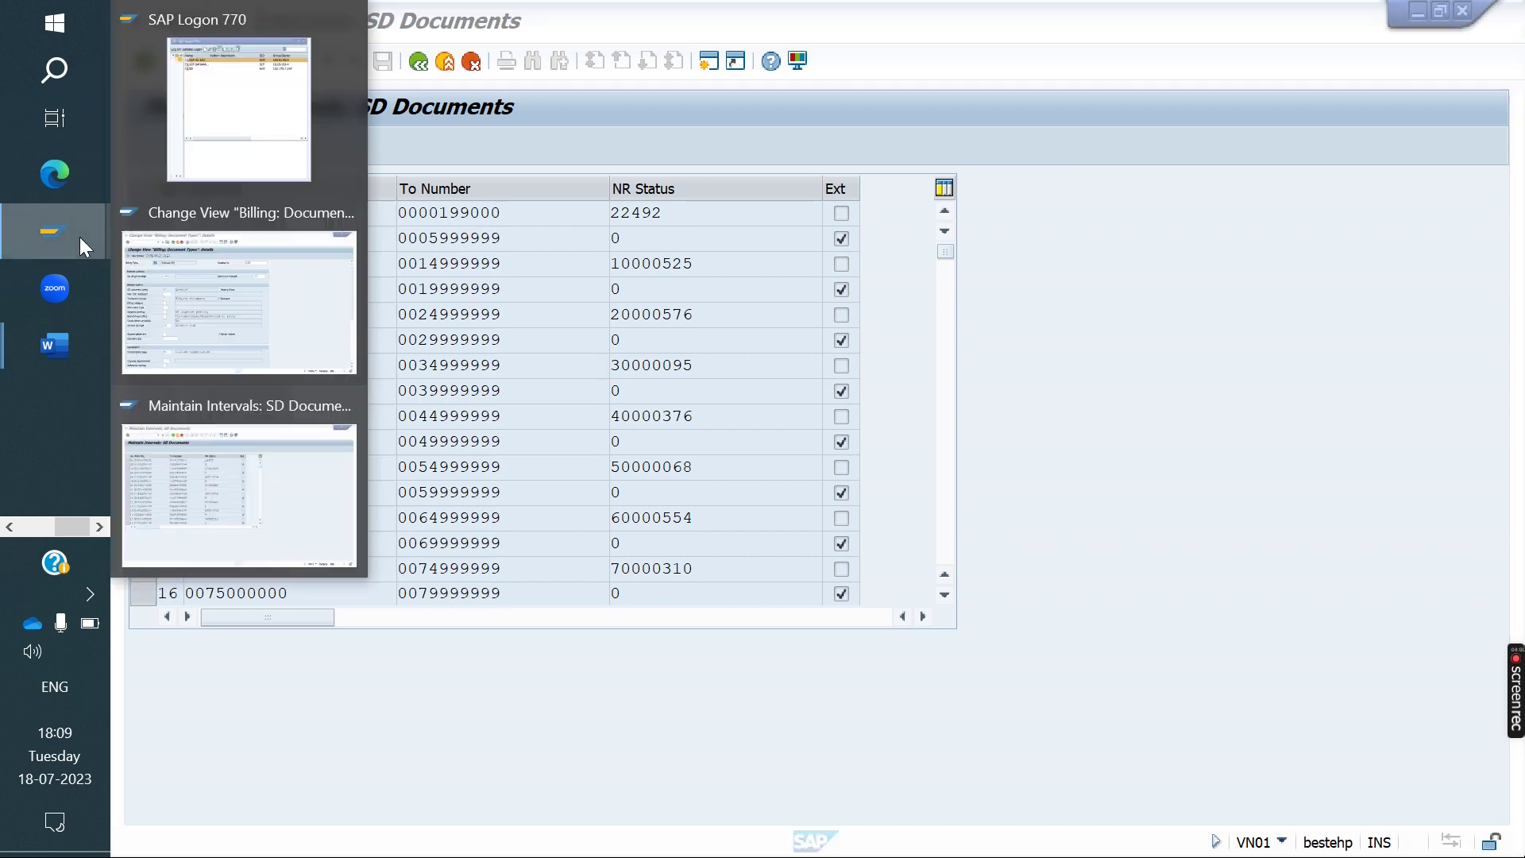
{"action": "left_click", "coordinate": [251, 284]}
{"action": "key", "text": "Tab"}
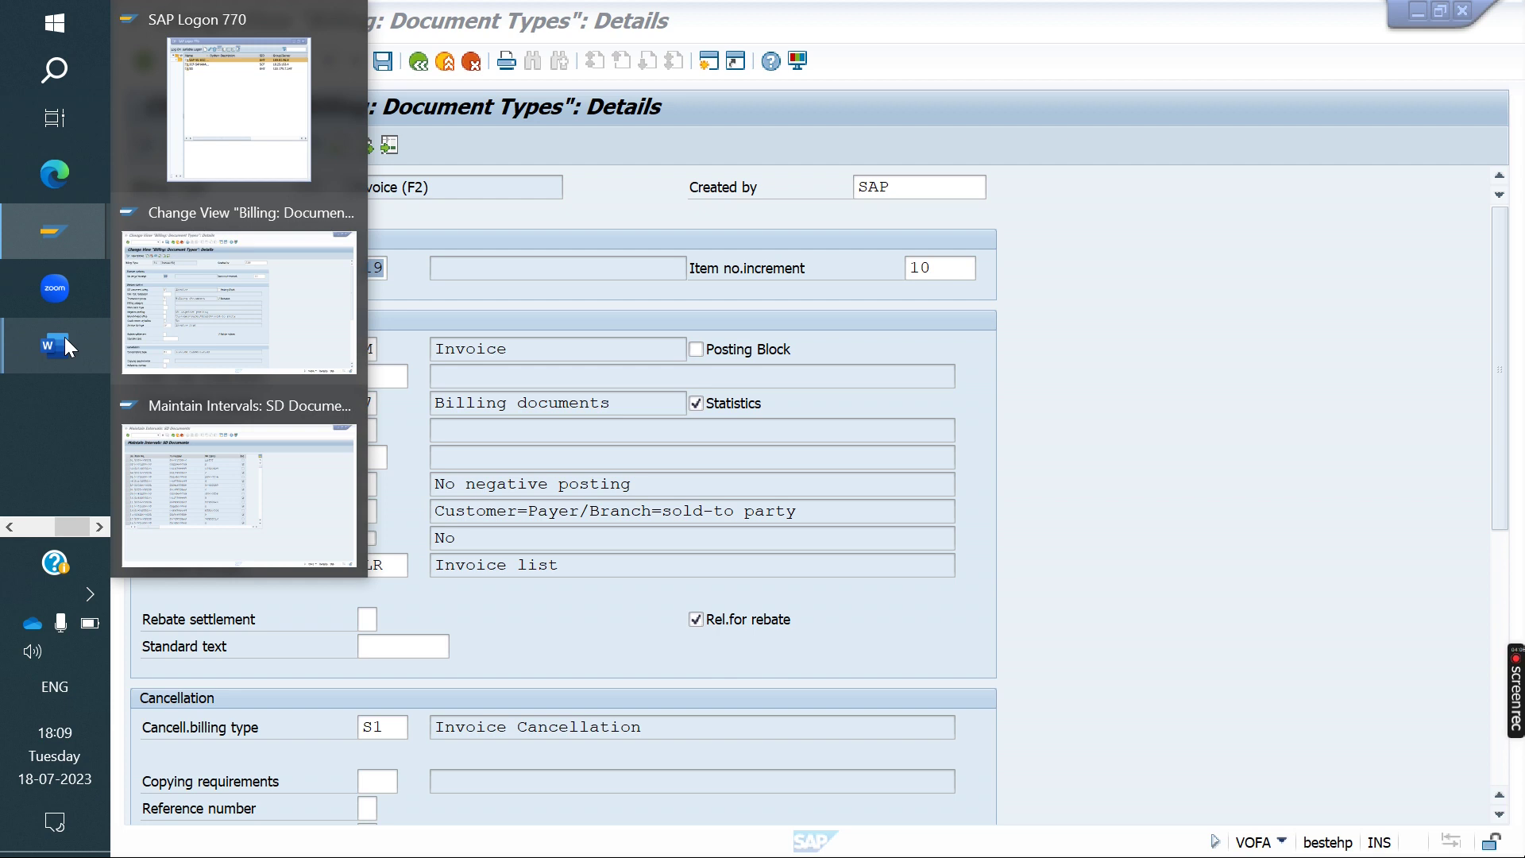
{"action": "mouse_move", "coordinate": [64, 337]}
{"action": "left_click", "coordinate": [323, 259]}
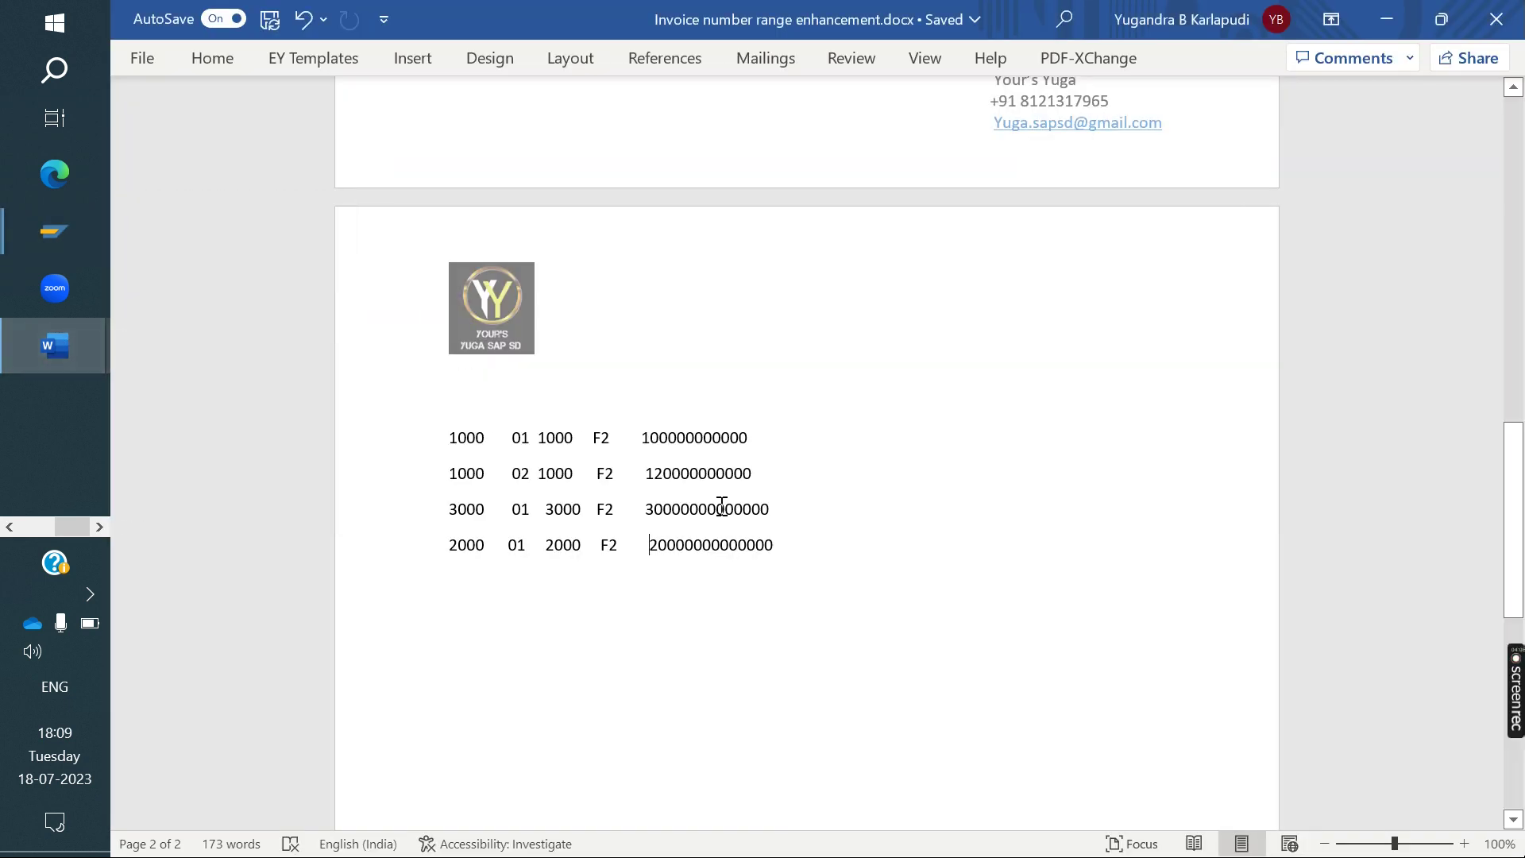
- Review the requirement sentence, the ZSD_INV_0001/0002 key fields (SPART to WERKS) and the NRNR line
{"action": "scroll", "coordinate": [876, 409], "scroll_direction": "up", "scroll_amount": 15}
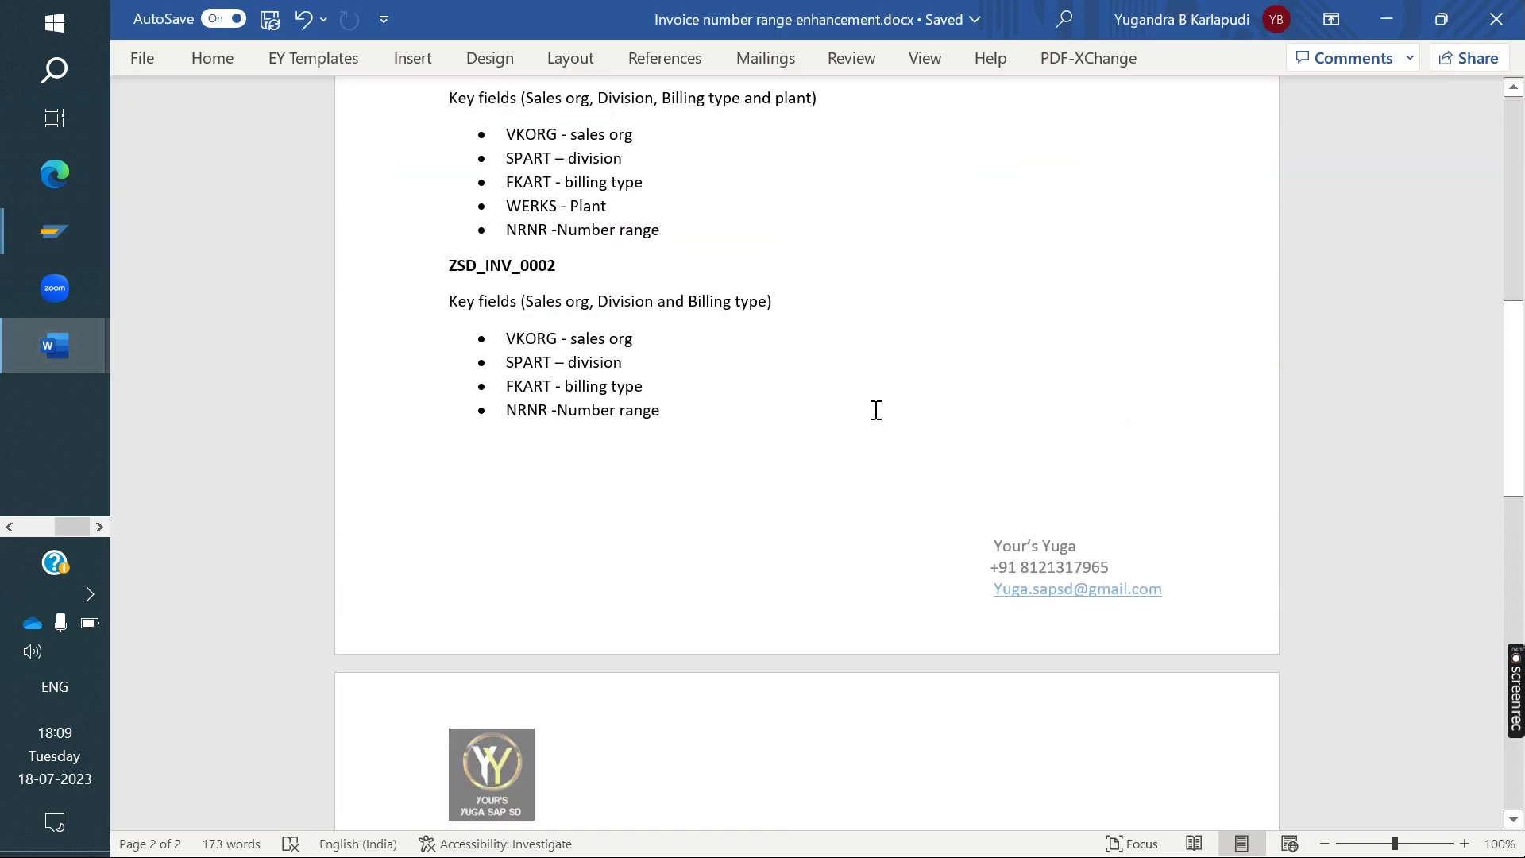
{"action": "scroll", "coordinate": [876, 409], "scroll_direction": "up", "scroll_amount": 1}
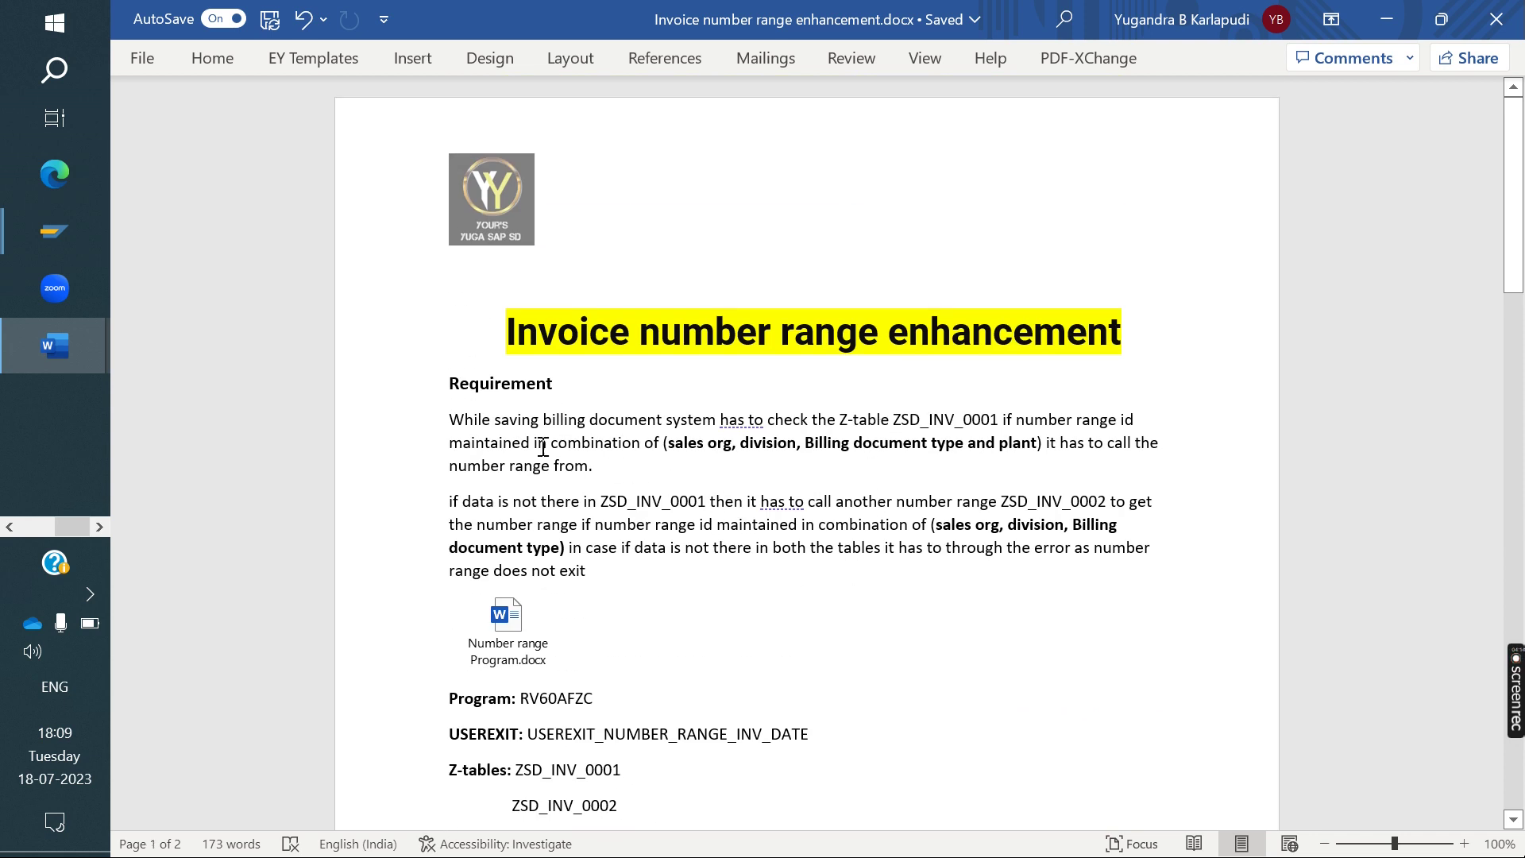
{"action": "left_click_drag", "start_coordinate": [456, 420], "coordinate": [838, 422]}
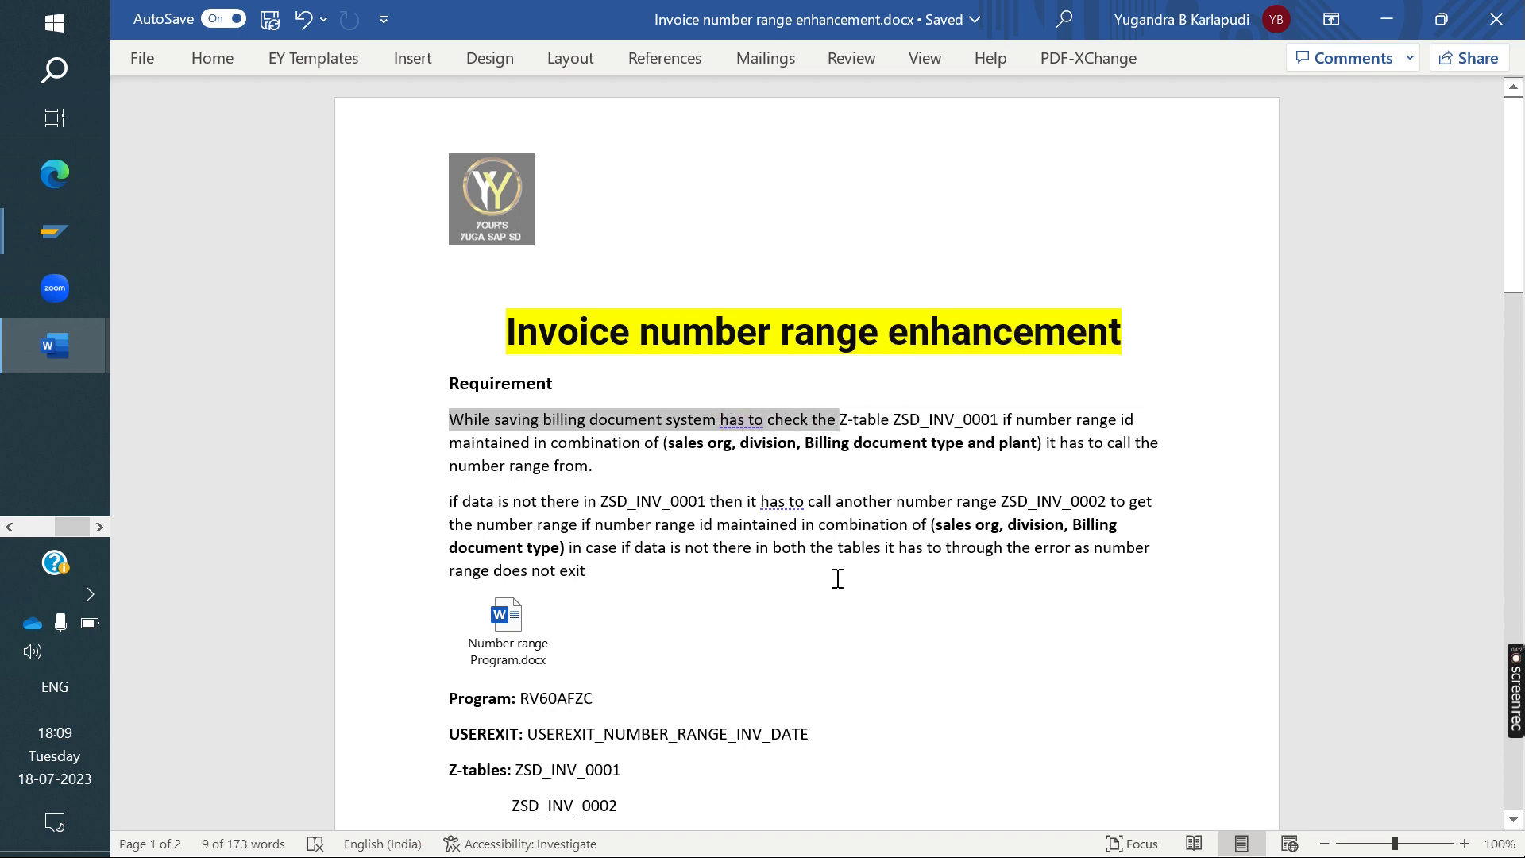
{"action": "scroll", "coordinate": [838, 578], "scroll_direction": "down", "scroll_amount": 5}
{"action": "scroll", "coordinate": [838, 578], "scroll_direction": "down", "scroll_amount": 1}
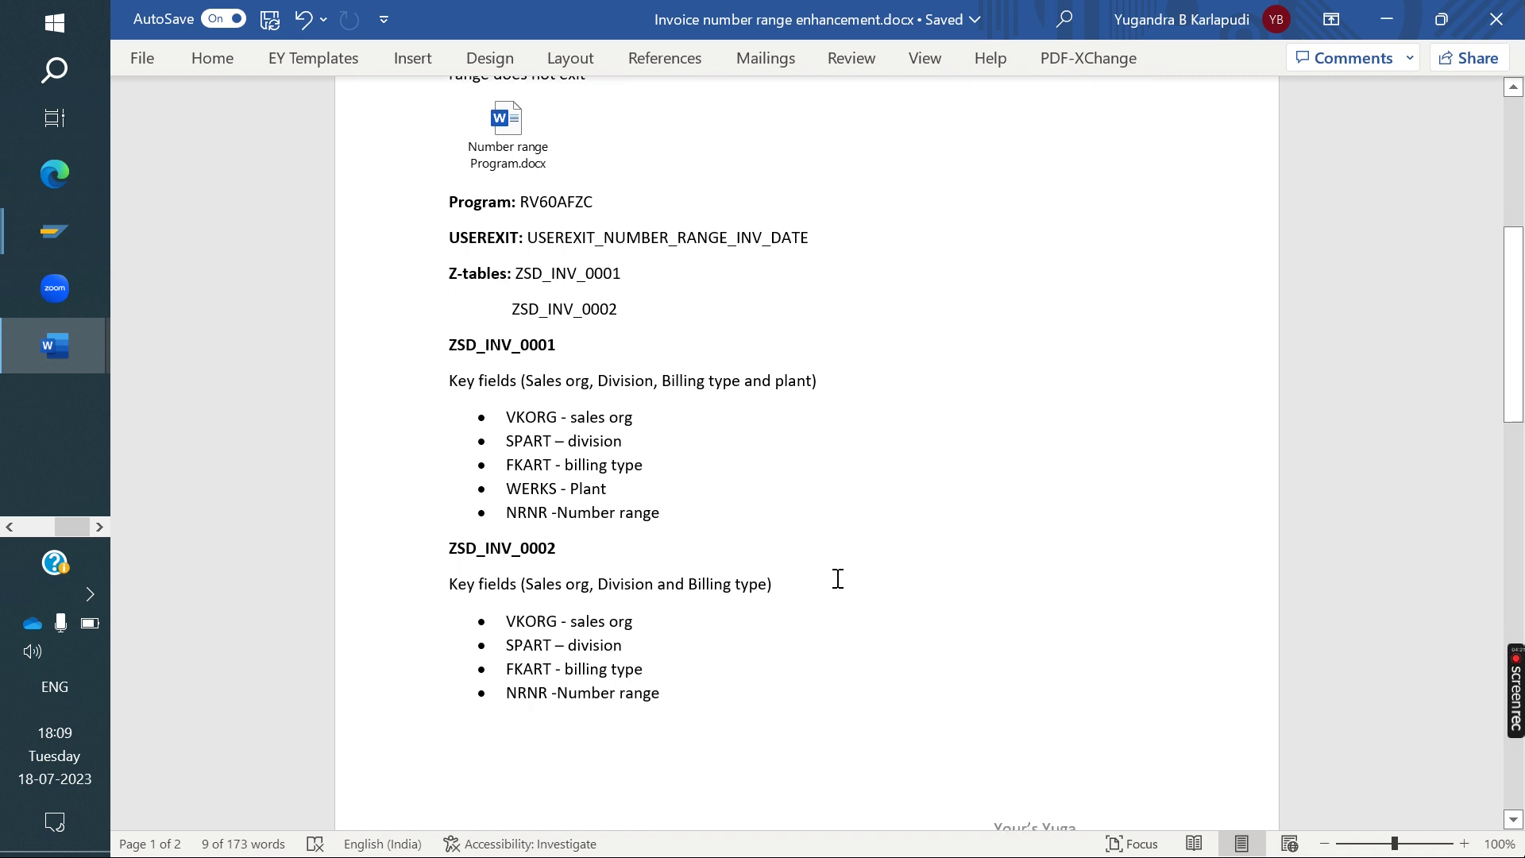
{"action": "left_click_drag", "start_coordinate": [665, 502], "coordinate": [449, 338]}
{"action": "left_click_drag", "start_coordinate": [692, 685], "coordinate": [453, 541]}
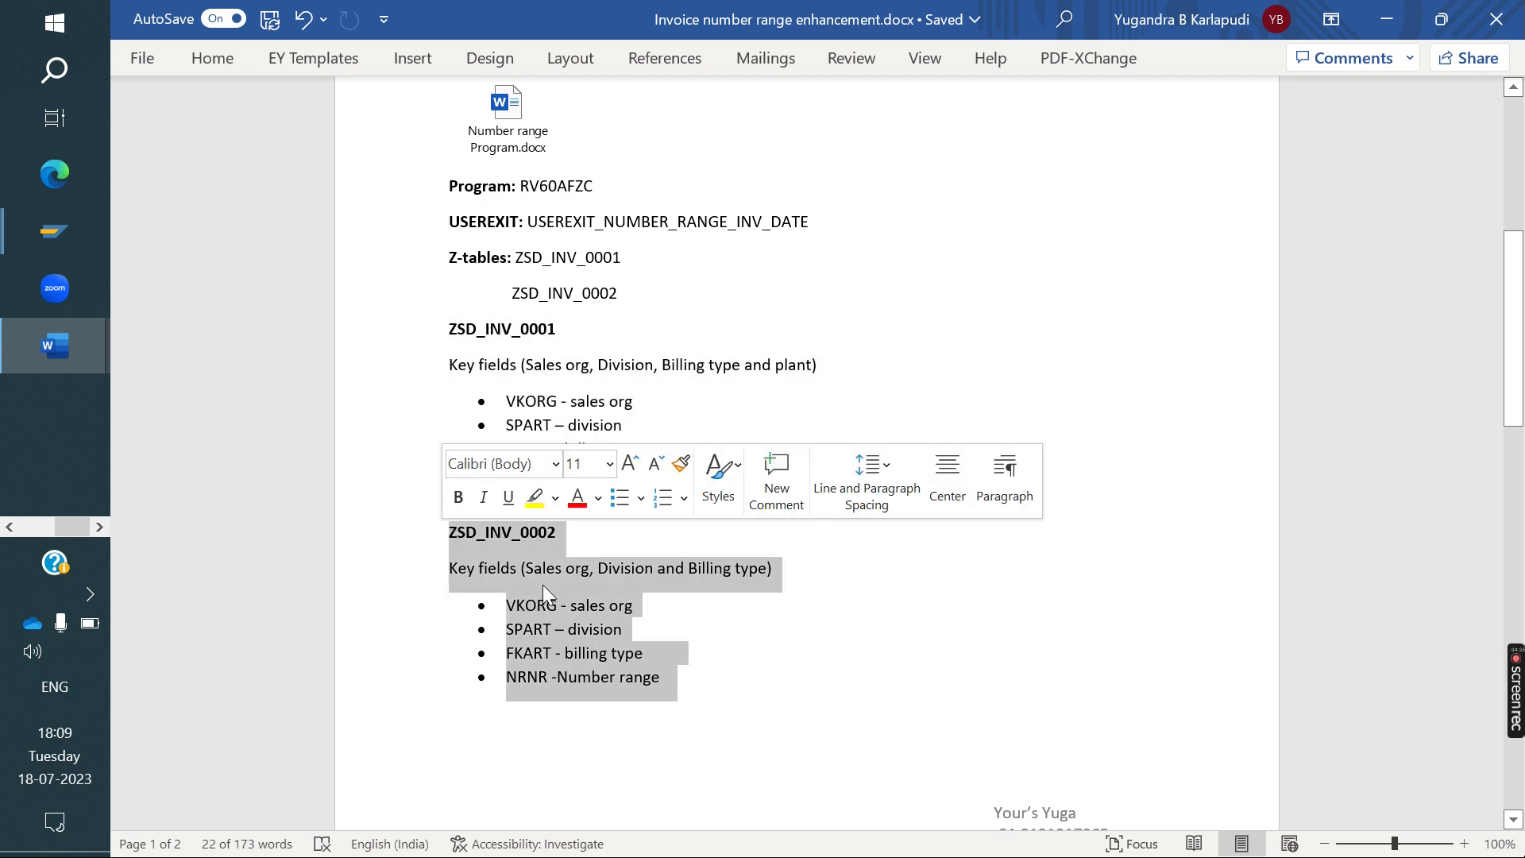
{"action": "left_click", "coordinate": [700, 654]}
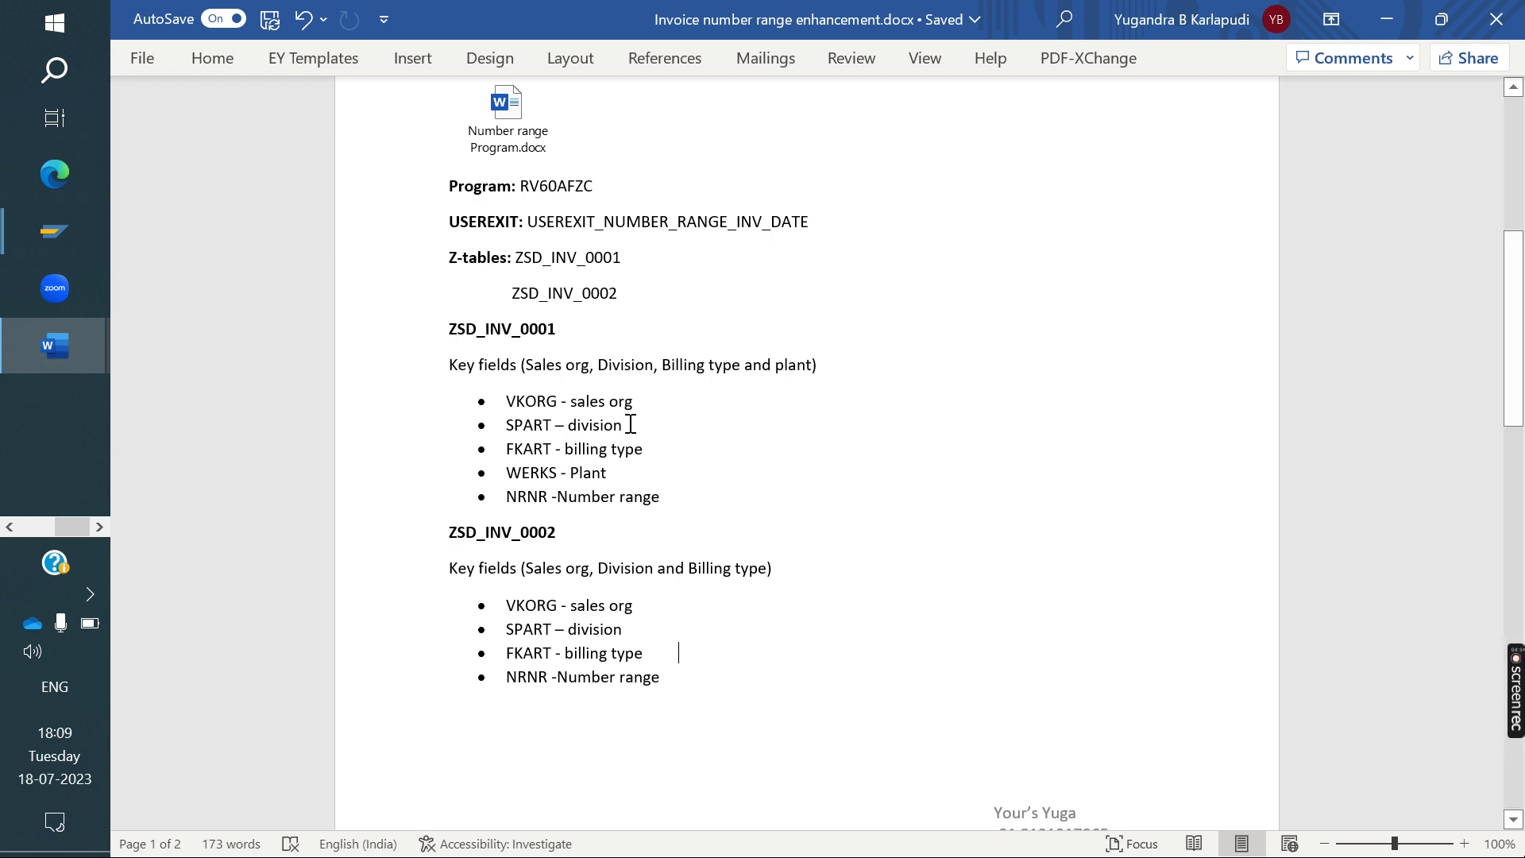
{"action": "left_click_drag", "start_coordinate": [658, 458], "coordinate": [505, 402]}
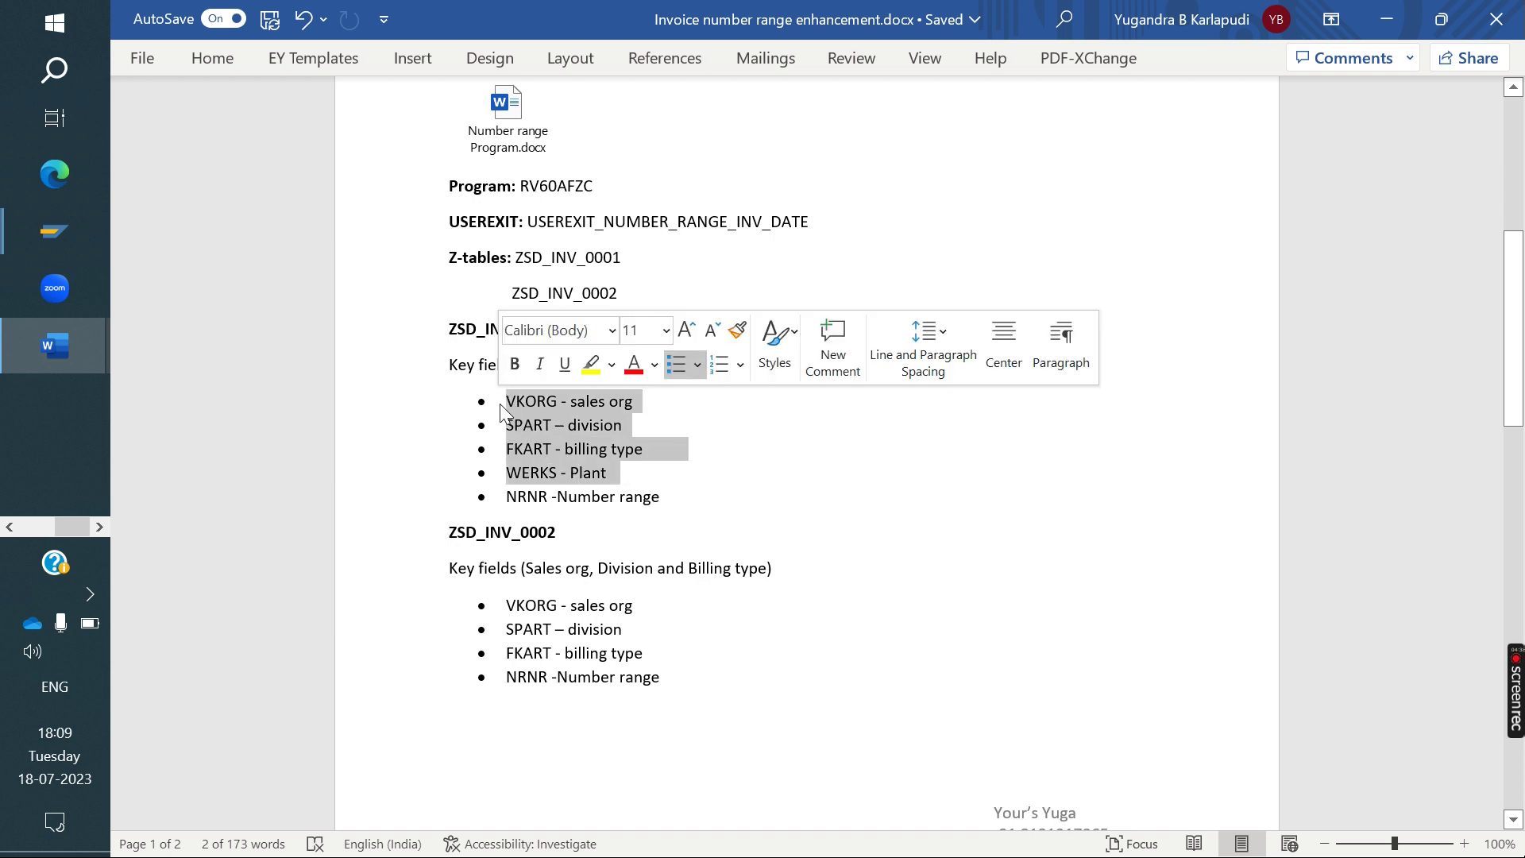
{"action": "left_click_drag", "start_coordinate": [693, 505], "coordinate": [532, 496]}
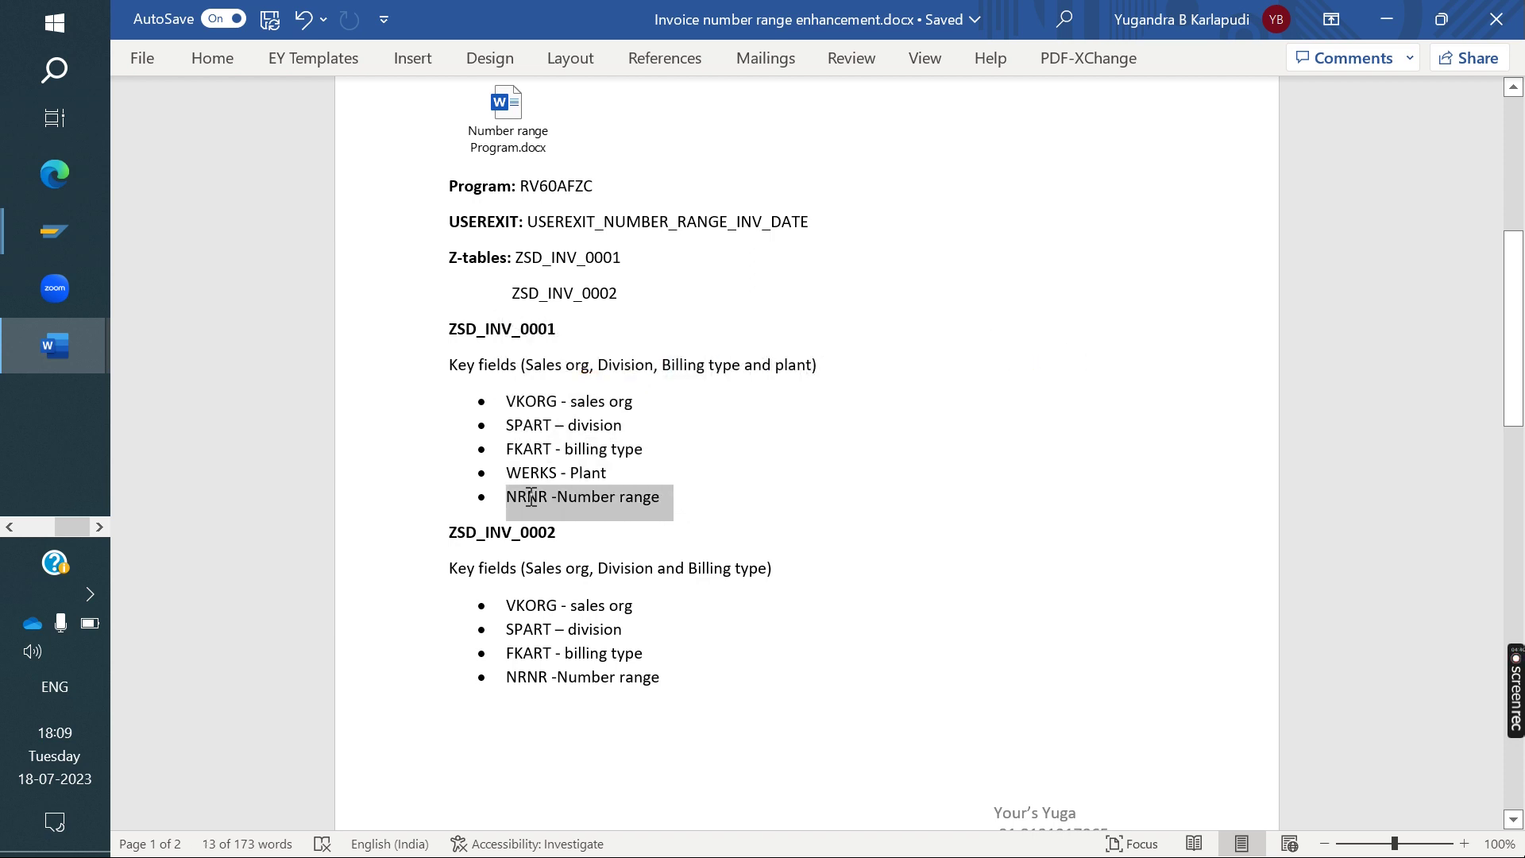
- Highlight number range assignment 19 in the SAP F2 billing type details
{"action": "mouse_move", "coordinate": [38, 227]}
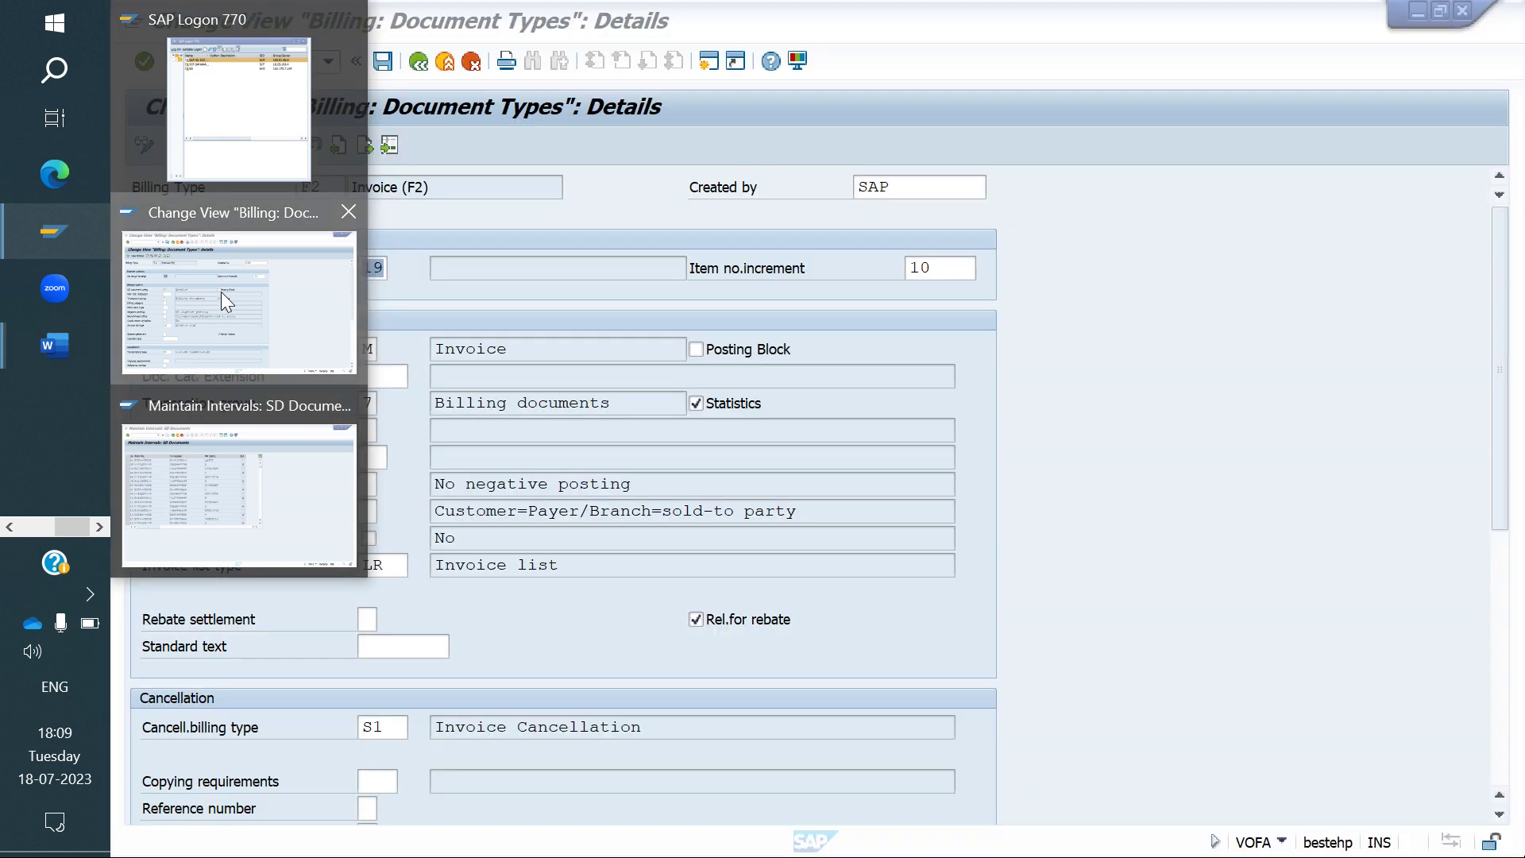
{"action": "left_click", "coordinate": [220, 292]}
{"action": "left_click_drag", "start_coordinate": [389, 270], "coordinate": [362, 269]}
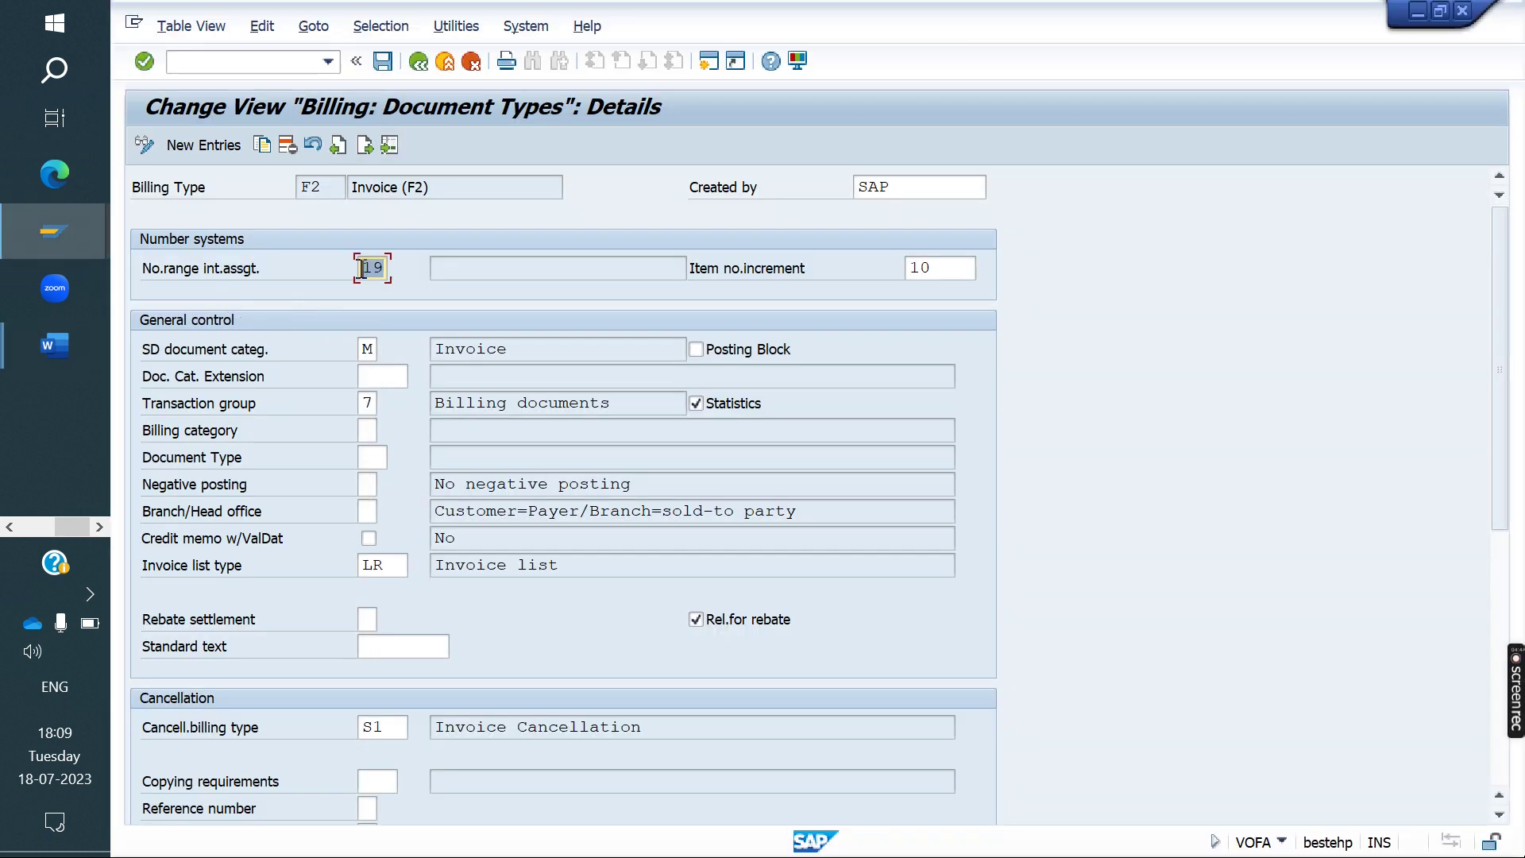
- In the Word notes, select the VKORG to WERKS key-field lines, then deselect them
{"action": "mouse_move", "coordinate": [57, 345]}
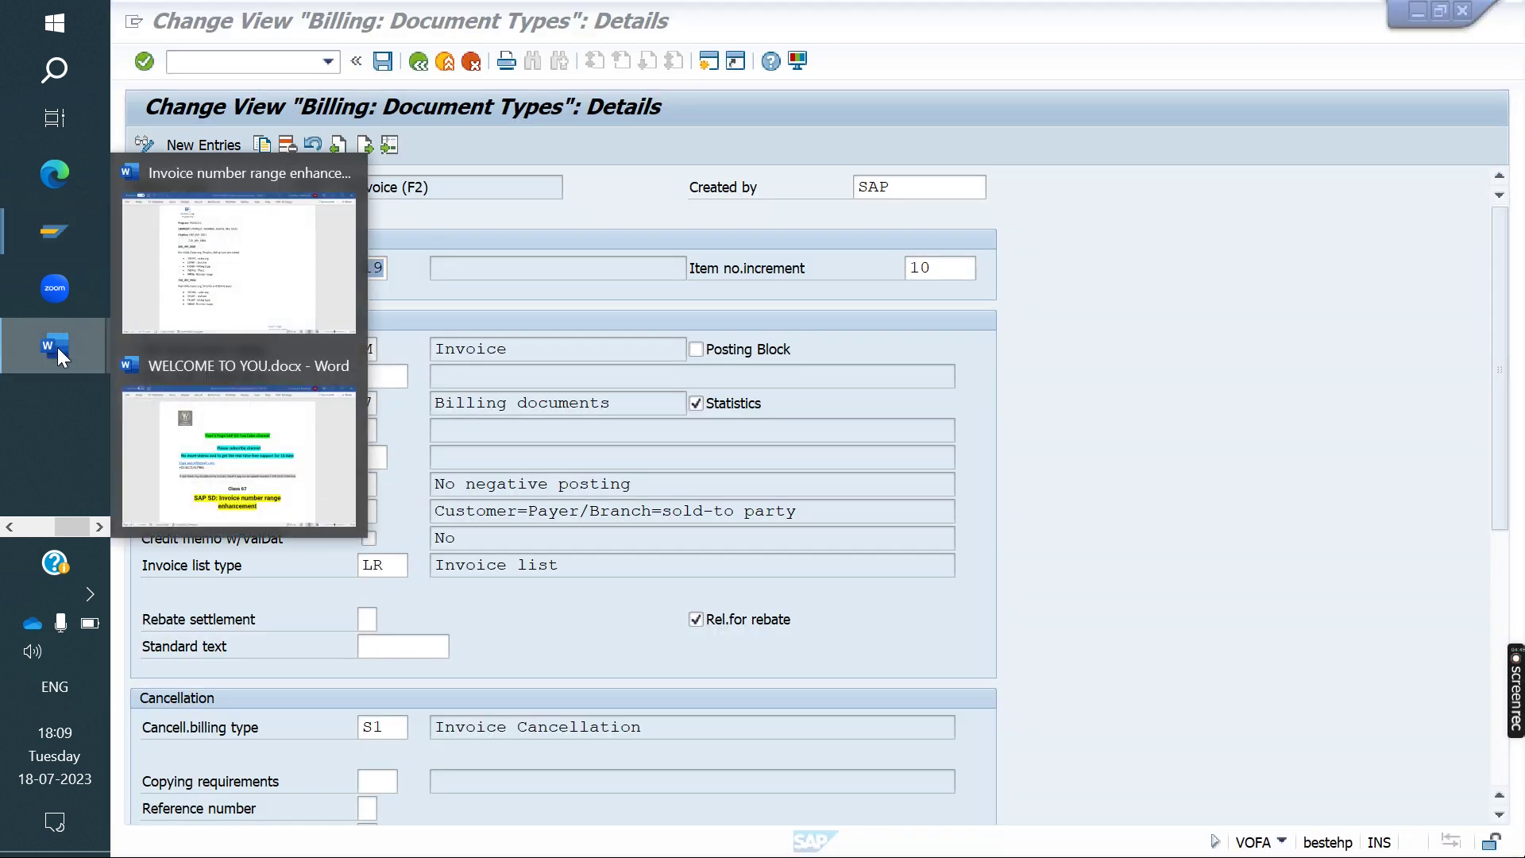
{"action": "left_click", "coordinate": [230, 262]}
{"action": "left_click_drag", "start_coordinate": [637, 474], "coordinate": [502, 414]}
{"action": "left_click", "coordinate": [699, 499]}
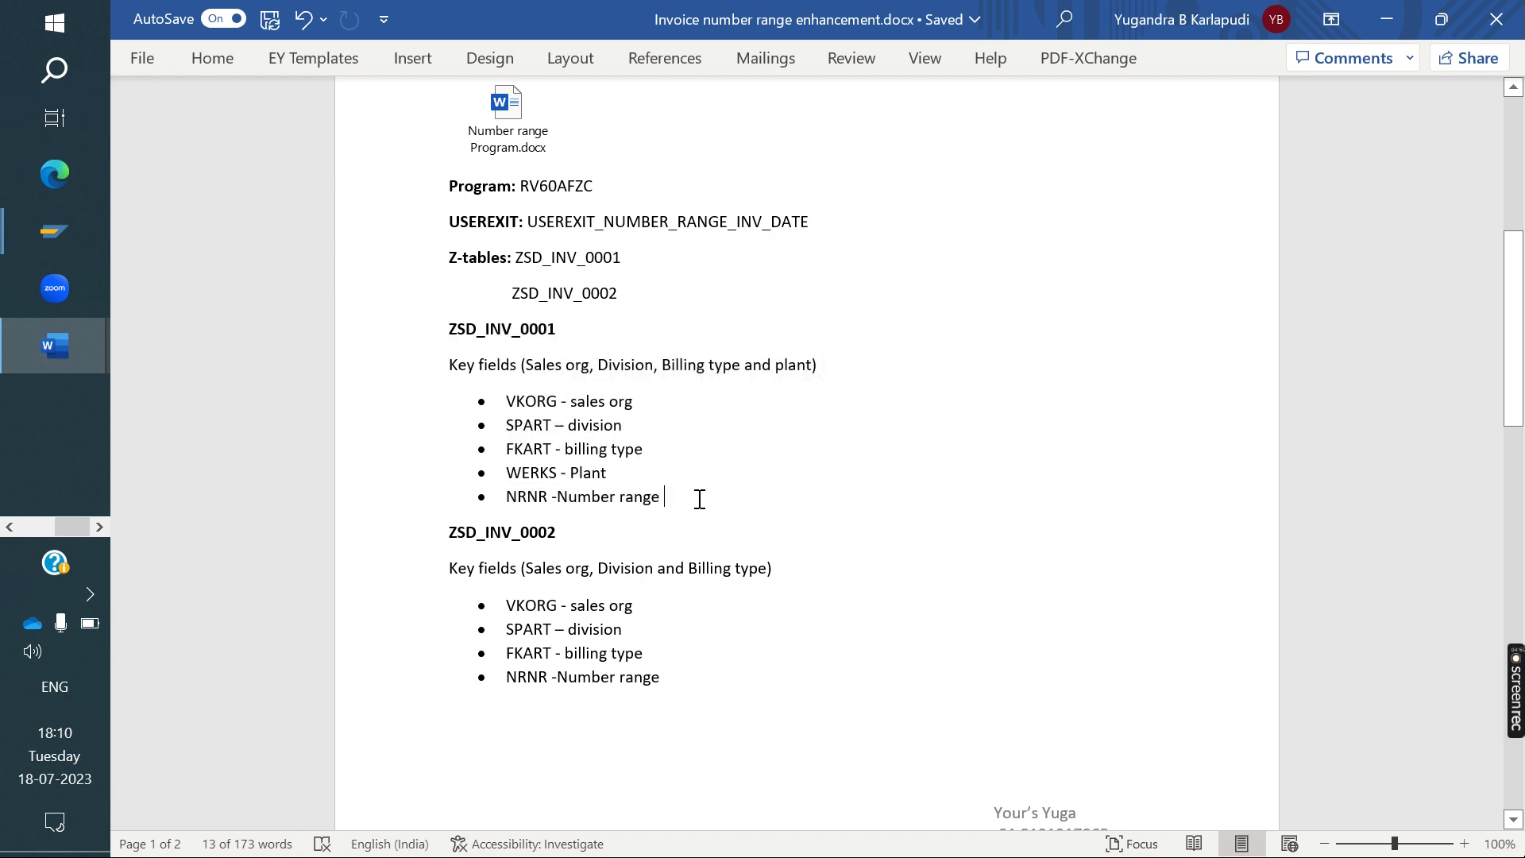